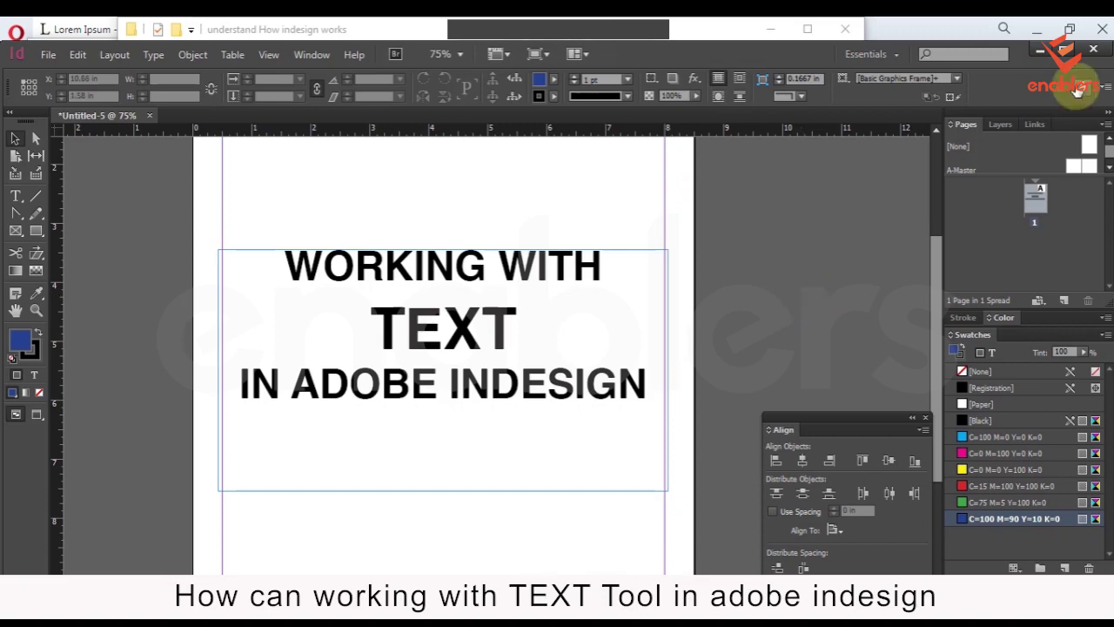
{"action": "left_click", "coordinate": [375, 275]}
{"action": "scroll", "coordinate": [376, 322], "scroll_direction": "up", "scroll_amount": 2}
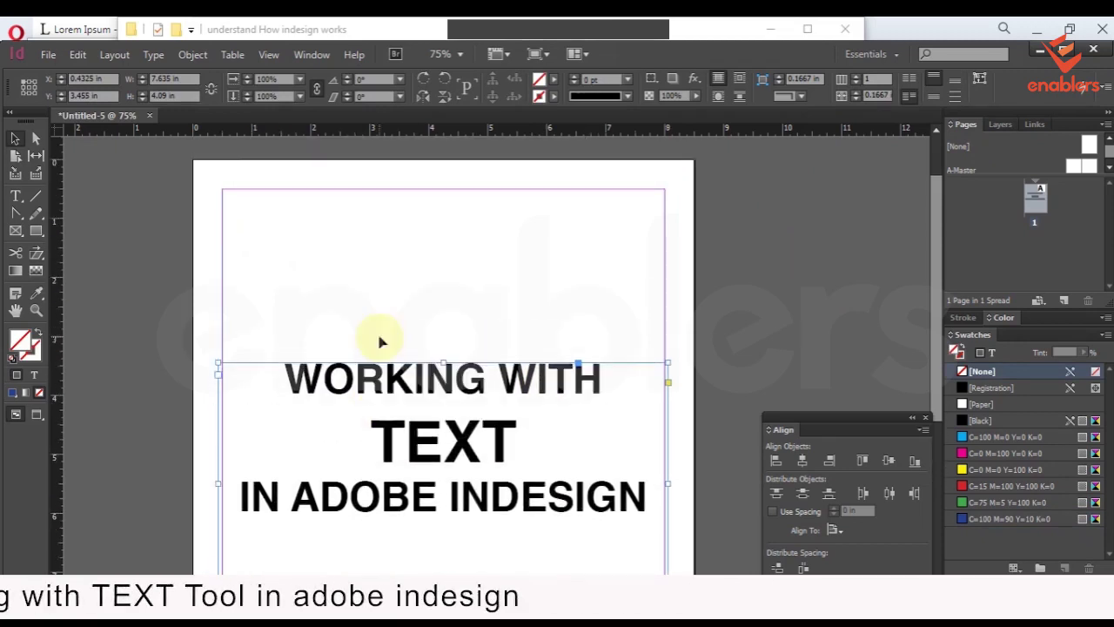
{"action": "left_click", "coordinate": [293, 270]}
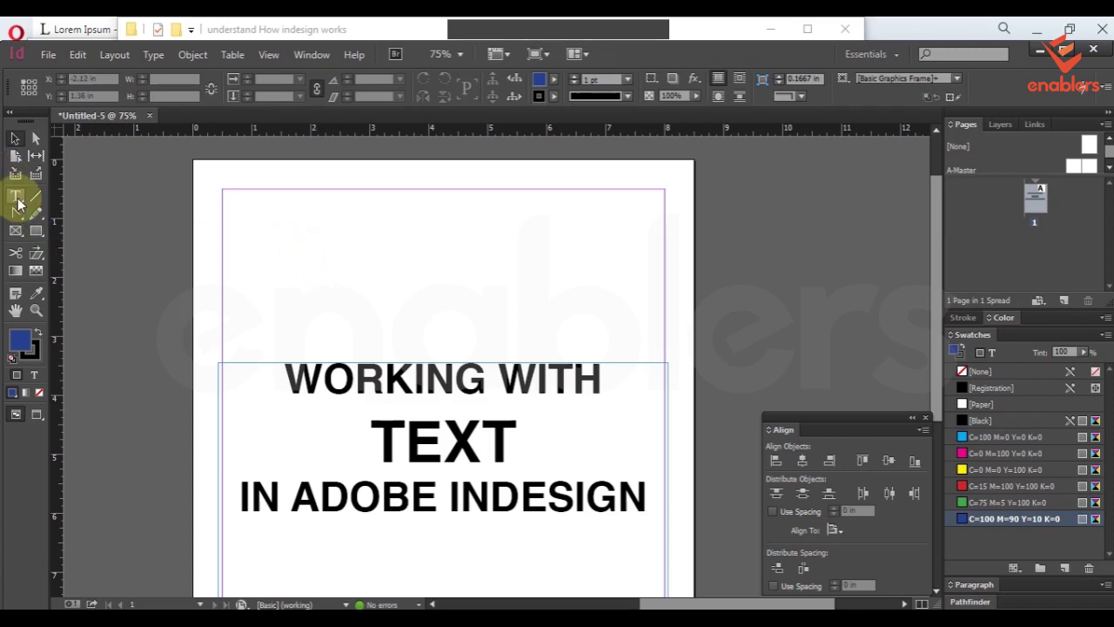
{"action": "left_click_drag", "start_coordinate": [17, 203], "coordinate": [102, 205]}
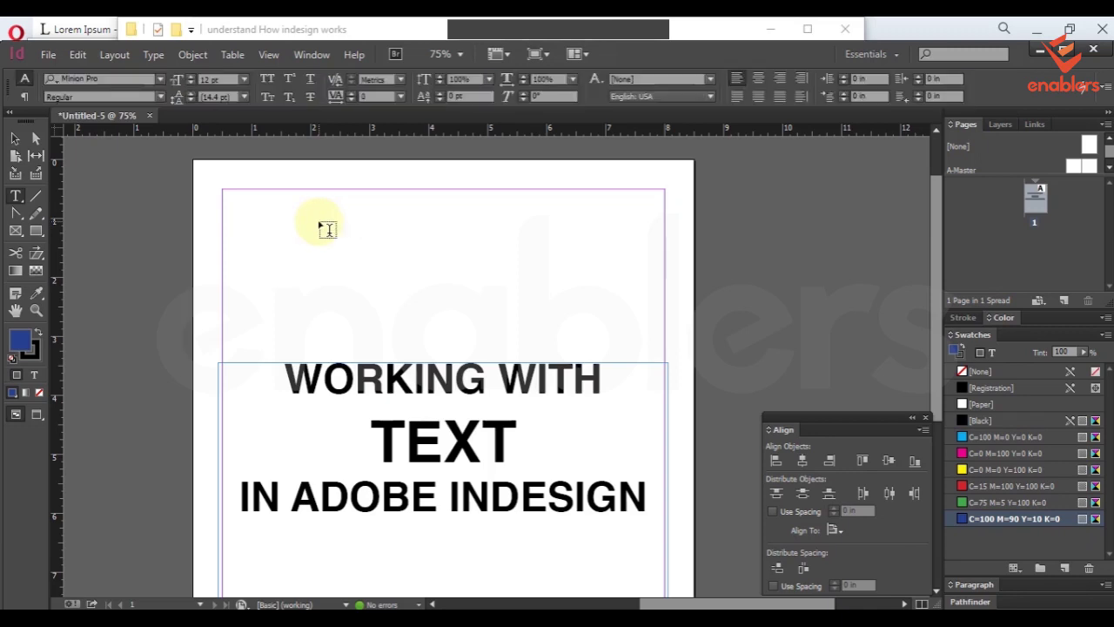
{"action": "key", "text": "n"}
{"action": "key", "text": "b"}
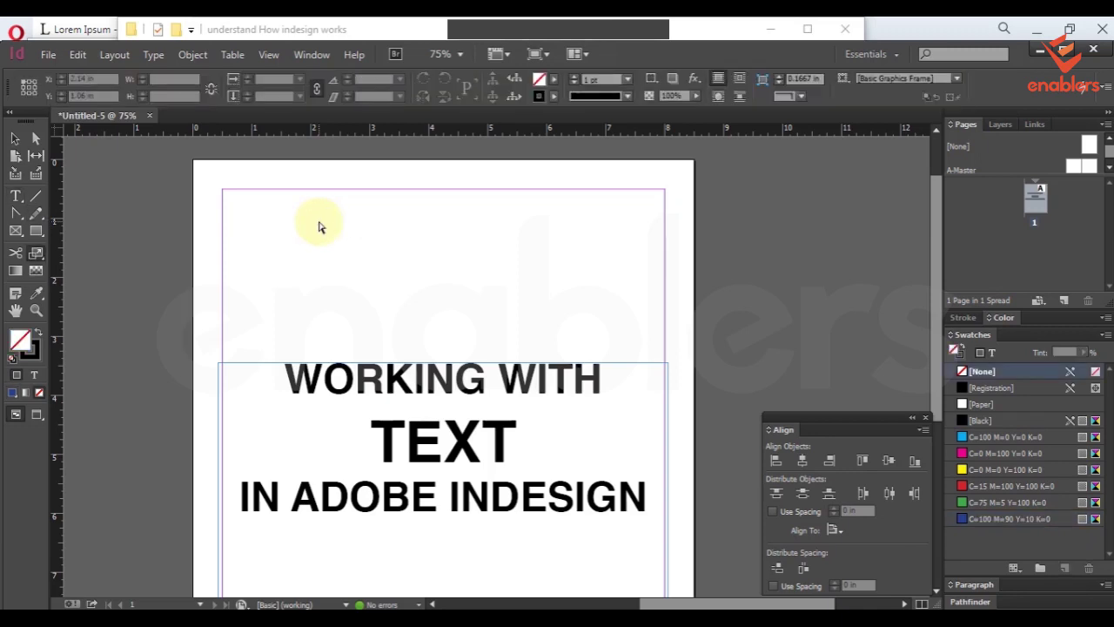
Draw a text frame about 5.88 in wide and 2.36 in high above the title text.
{"action": "left_click", "coordinate": [17, 200]}
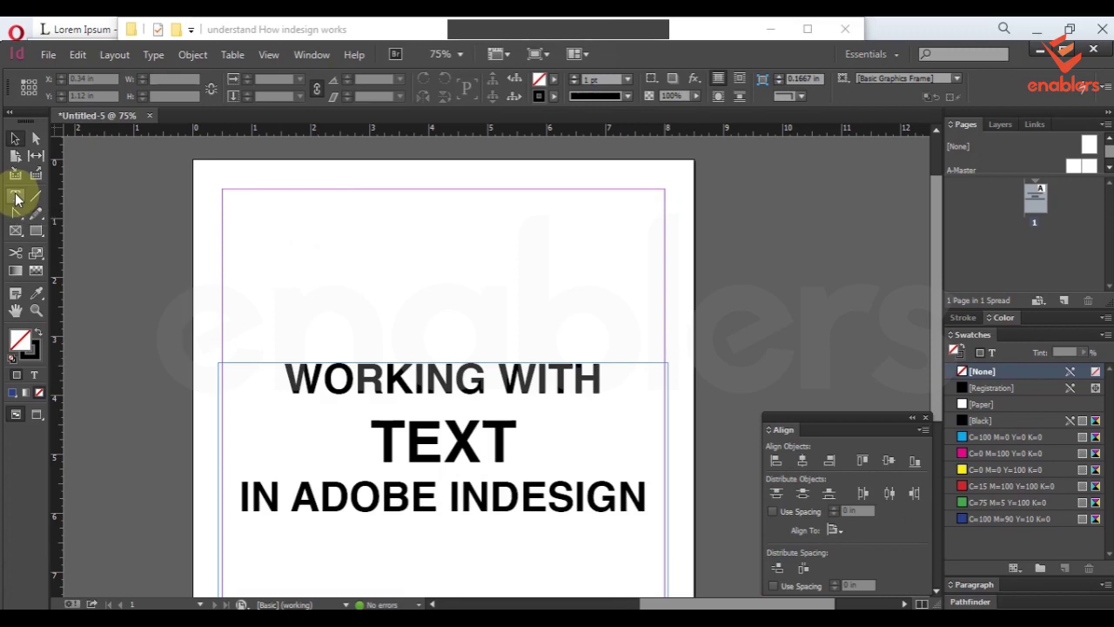
{"action": "left_click", "coordinate": [15, 199]}
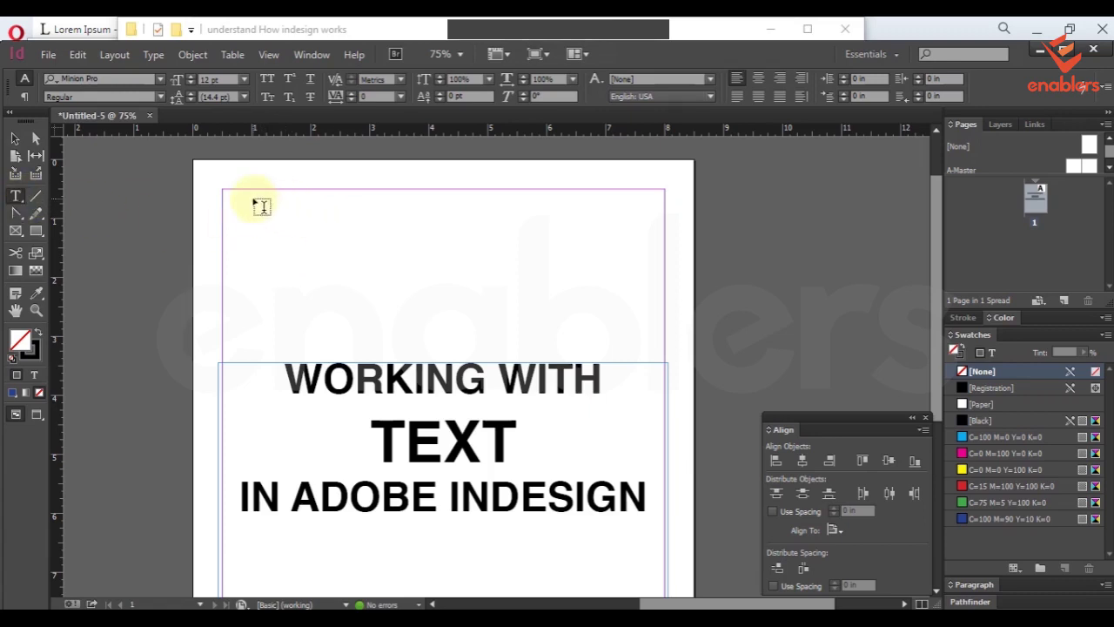
{"action": "left_click_drag", "start_coordinate": [254, 199], "coordinate": [601, 337]}
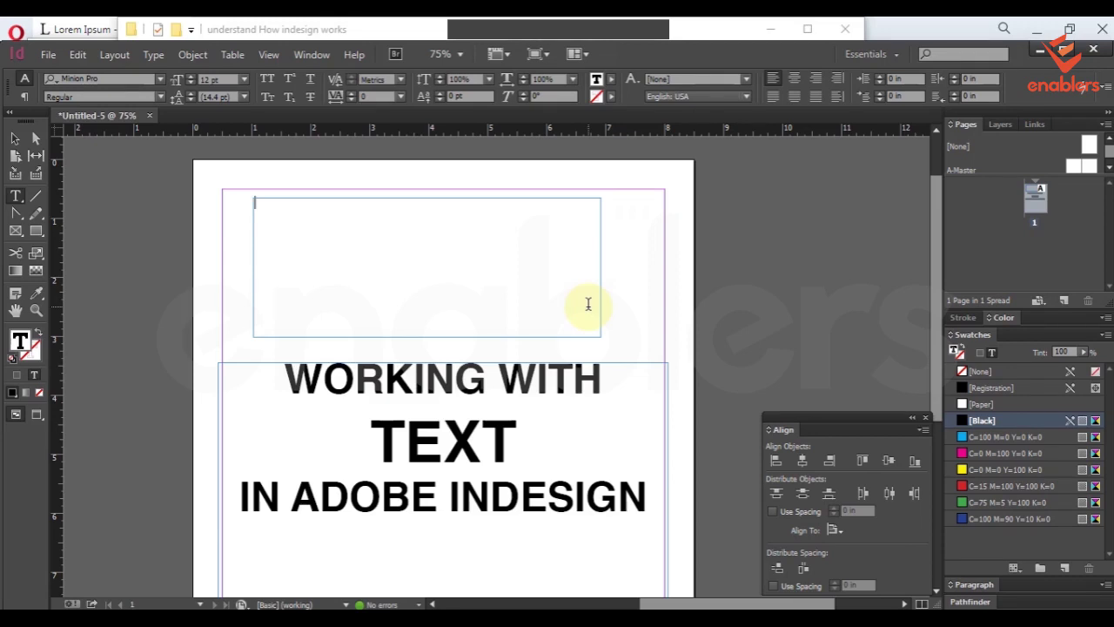
Enter "Logo Here" followed by random filler text running onto a second line in the new text frame.
{"action": "type", "text": "Logo Here"}
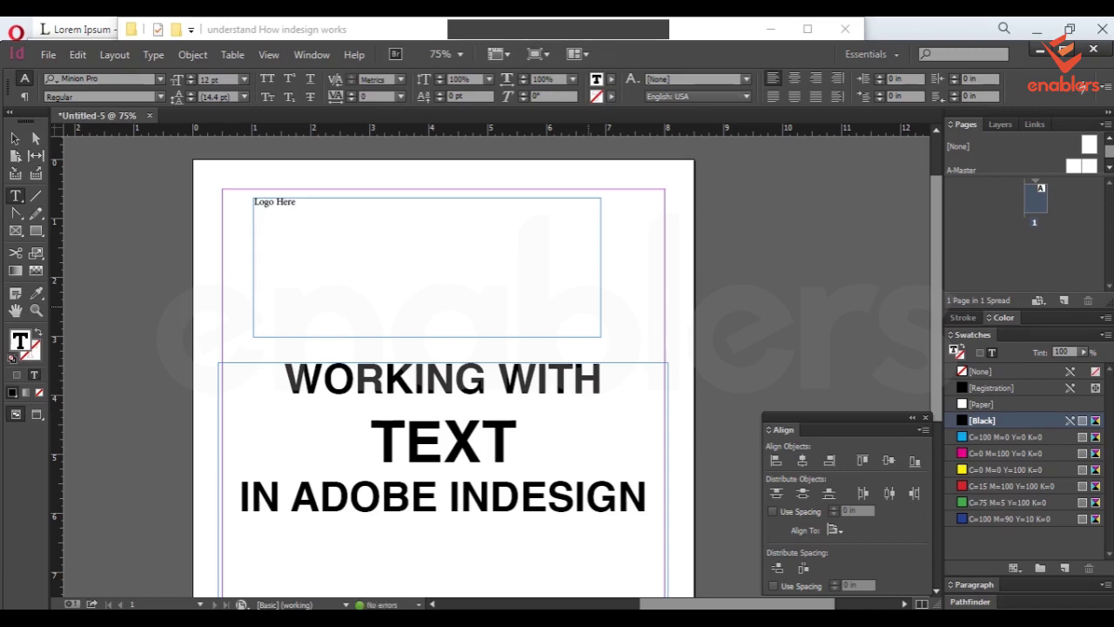
{"action": "key", "text": "ctrl+a"}
{"action": "left_click", "coordinate": [296, 202]}
{"action": "type", "text": "ddjfhh khdshsjhdkdhskjhj khdskhd kashkashdkah hkajsh"}
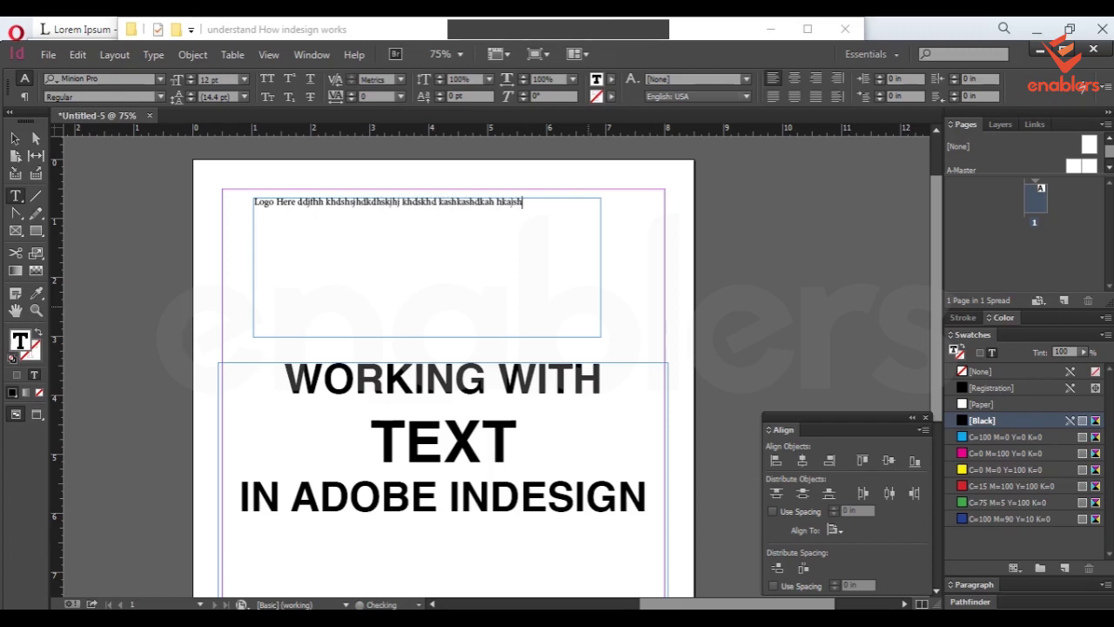
{"action": "type", "text": "ka hkjshlsj lsjlsajdlj"}
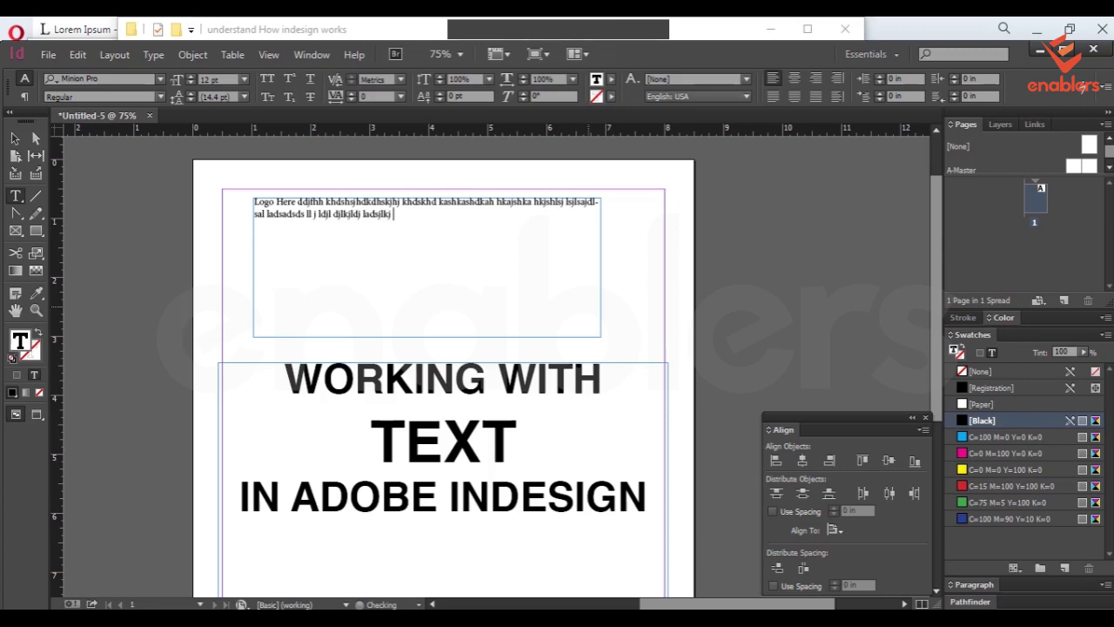
{"action": "left_click", "coordinate": [15, 138]}
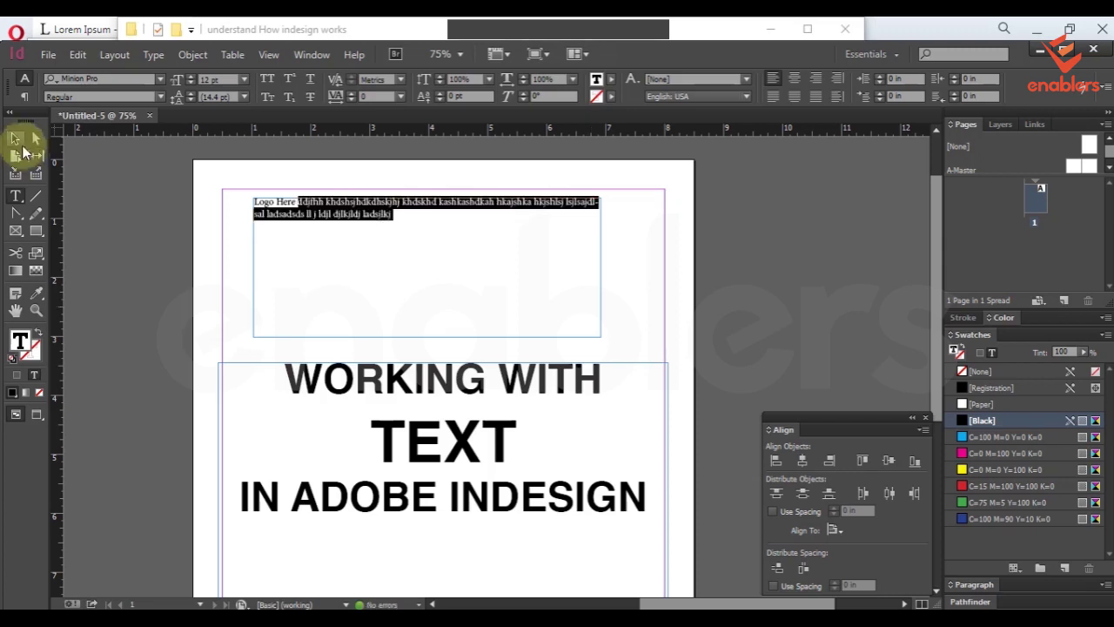
{"action": "left_click", "coordinate": [655, 272]}
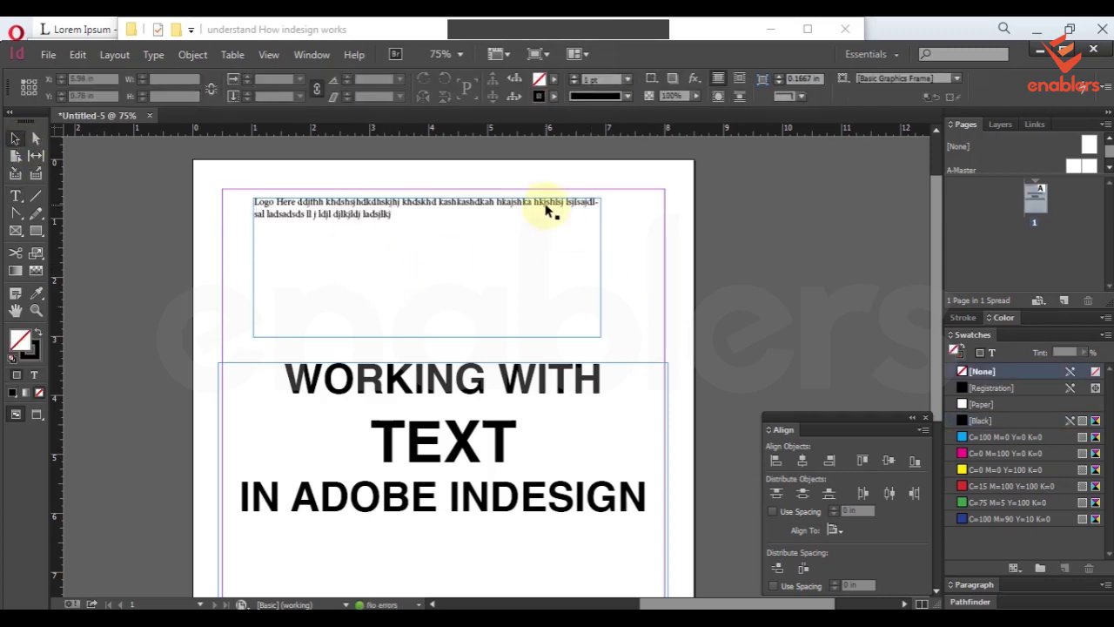
Try the cyan, red and green swatches as the fill of the "Logo Here" text frame and undo the fills.
{"action": "left_click", "coordinate": [547, 209]}
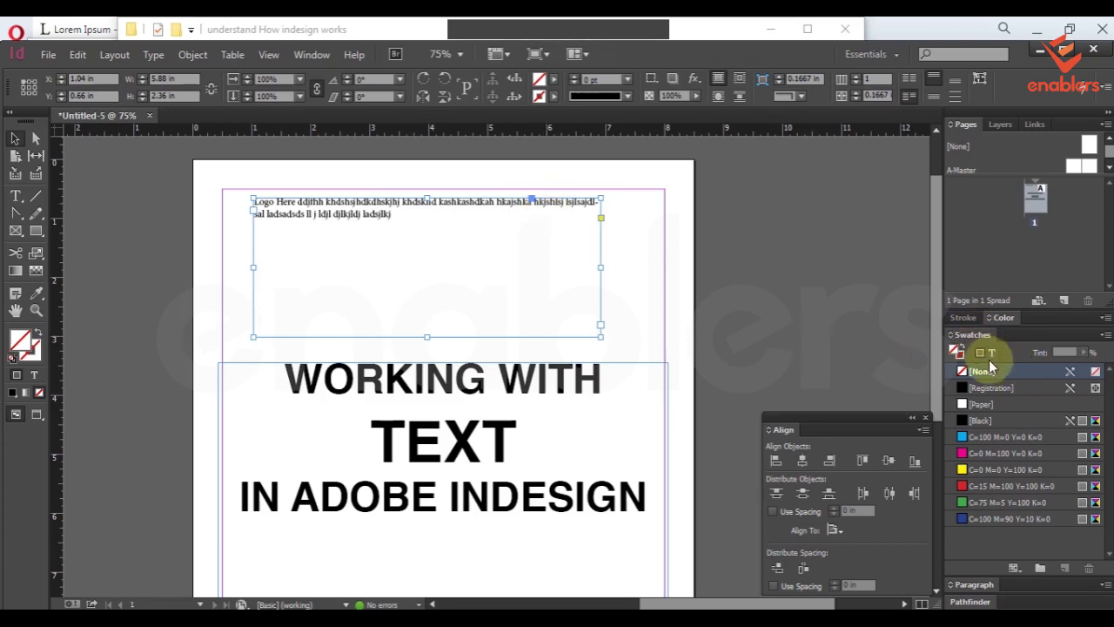
{"action": "left_click", "coordinate": [1021, 442]}
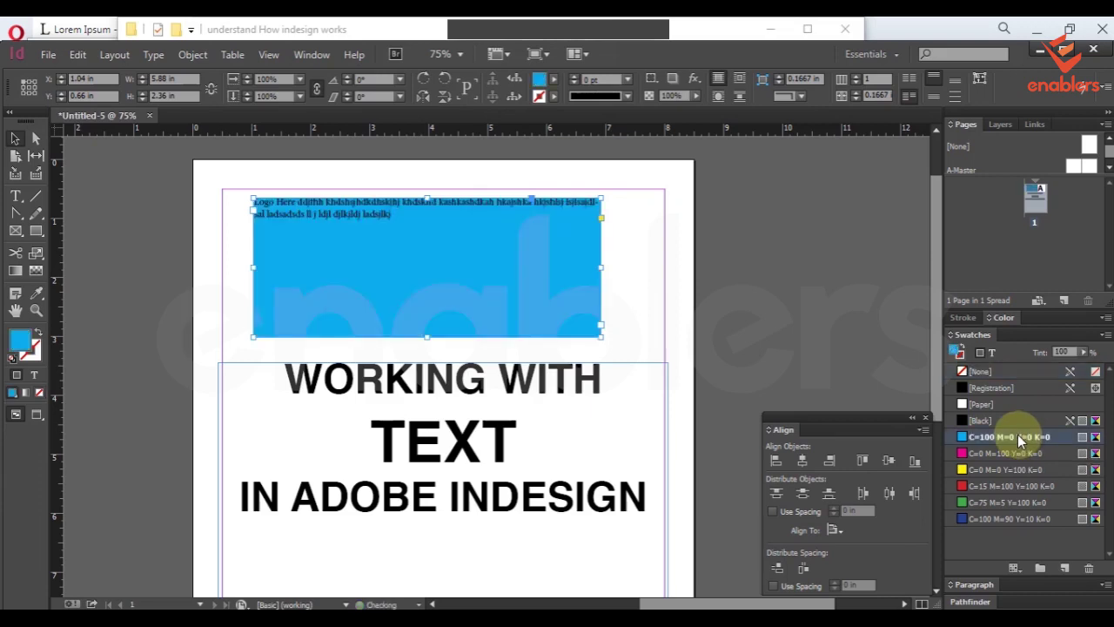
{"action": "key", "text": "ctrl+z"}
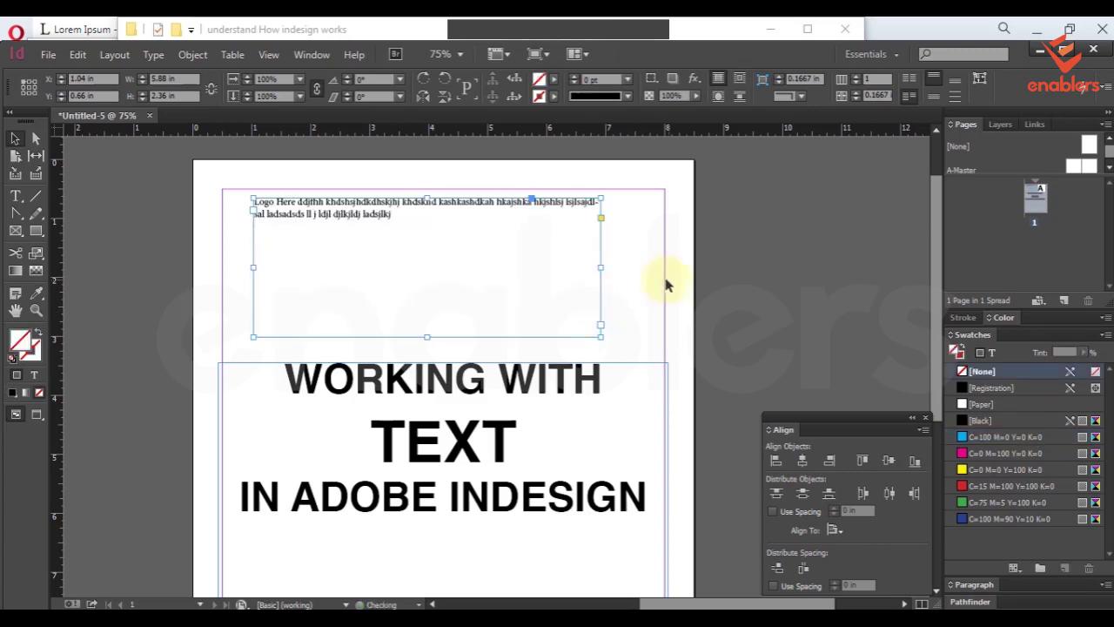
{"action": "left_click", "coordinate": [1014, 486]}
{"action": "left_click", "coordinate": [1010, 502]}
{"action": "left_click", "coordinate": [1005, 455]}
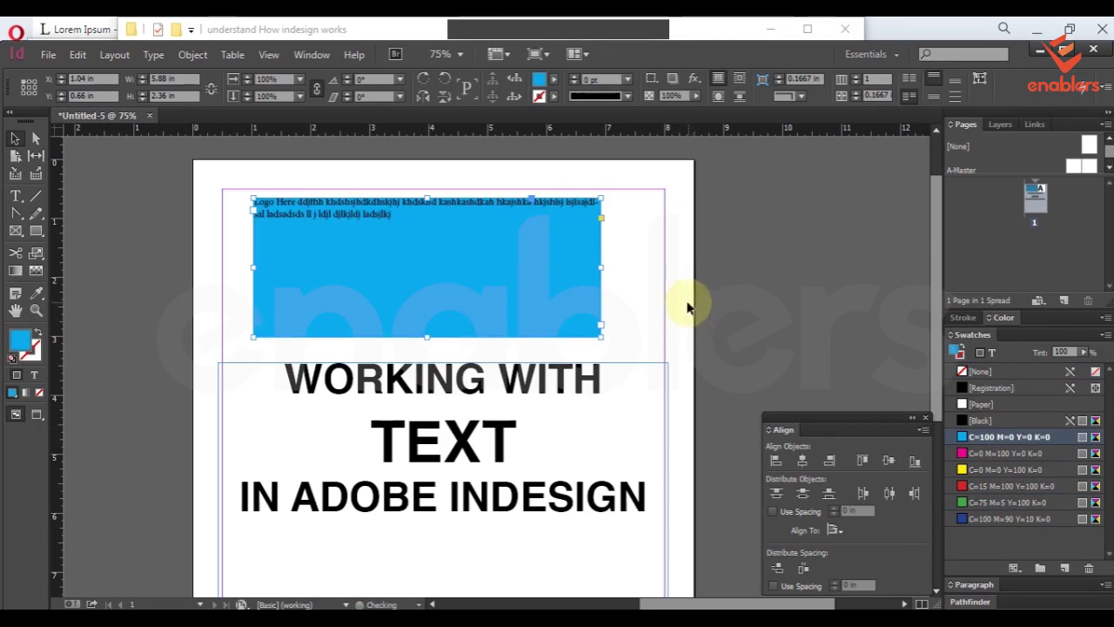
{"action": "key", "text": "ctrl+z"}
{"action": "key", "text": "ctrl+z"}
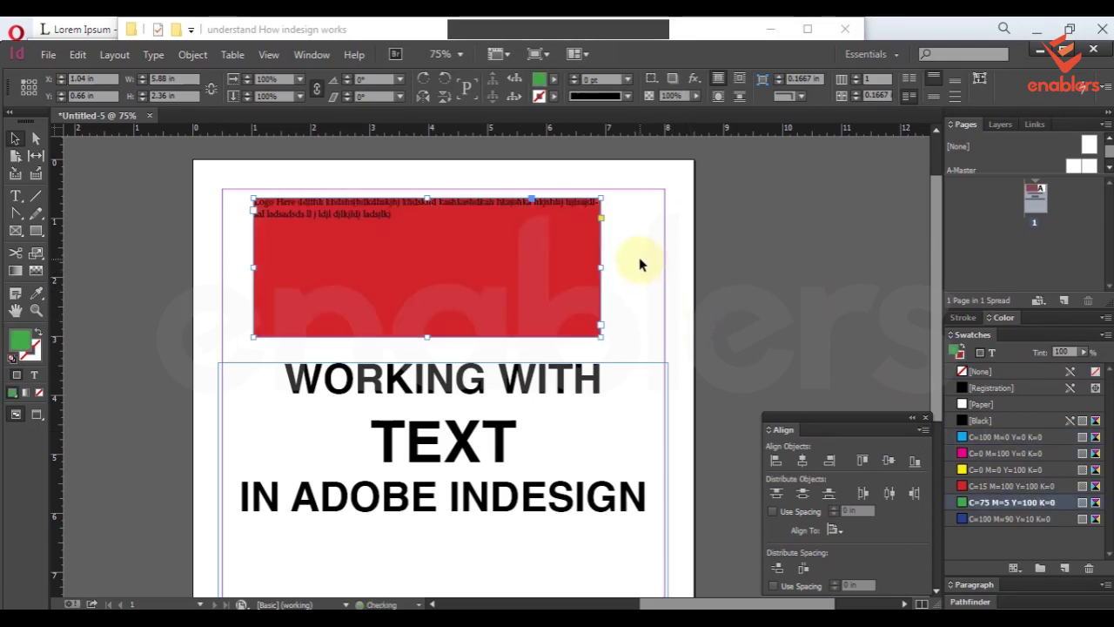
{"action": "key", "text": "ctrl+z"}
Colour all the text in the "Logo Here" frame with the red C=15 M=100 Y=100 swatch.
{"action": "double_click", "coordinate": [479, 202]}
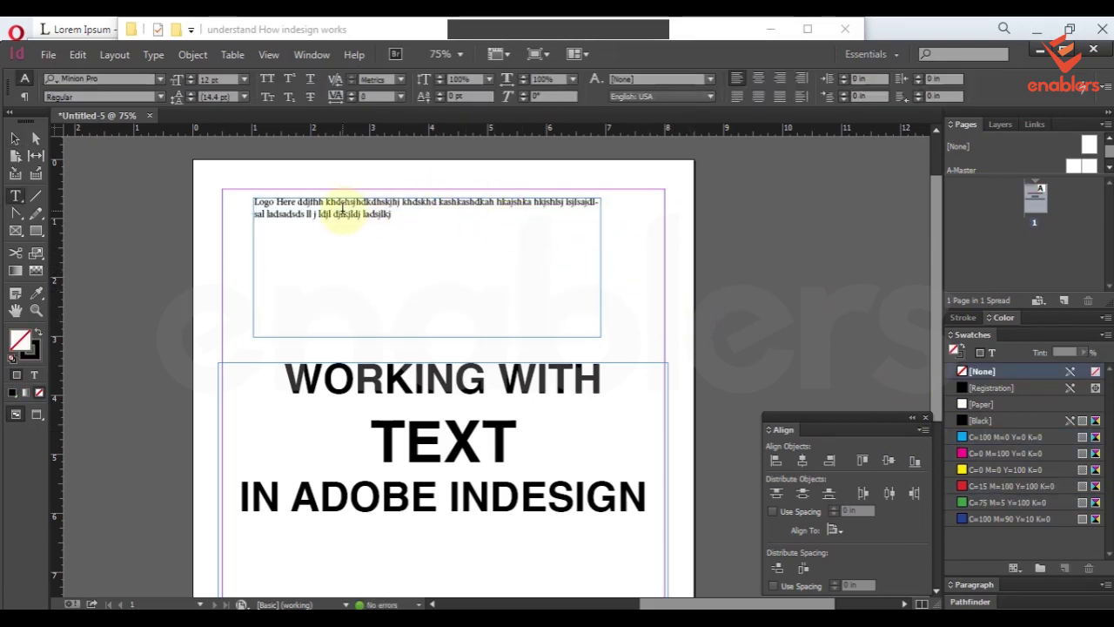
{"action": "left_click_drag", "start_coordinate": [418, 219], "coordinate": [209, 194]}
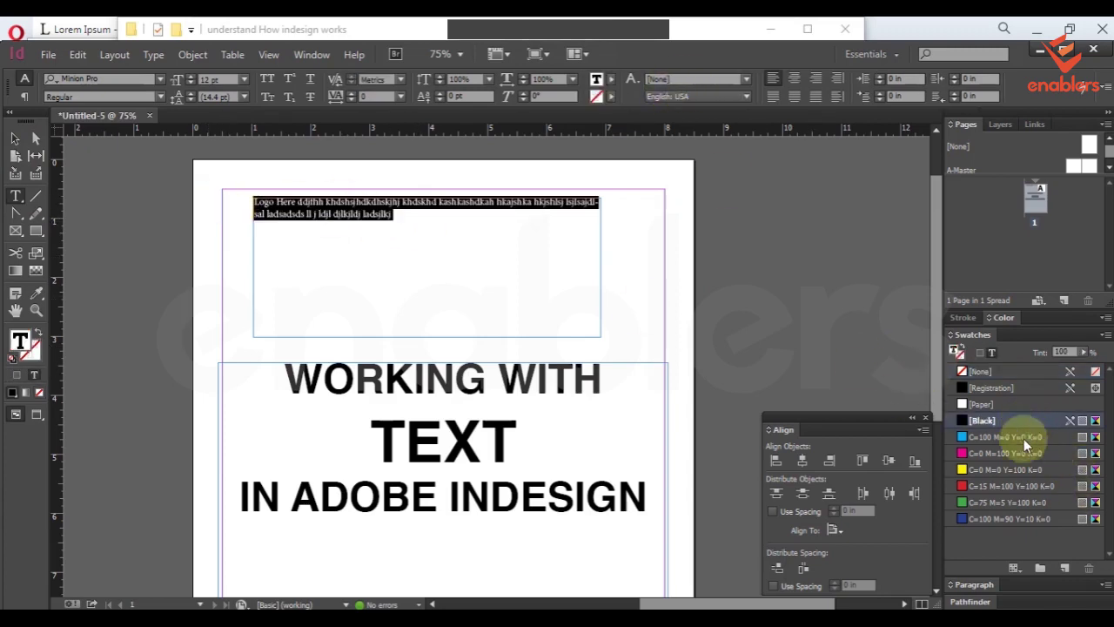
{"action": "left_click", "coordinate": [1028, 501]}
{"action": "left_click", "coordinate": [1010, 485]}
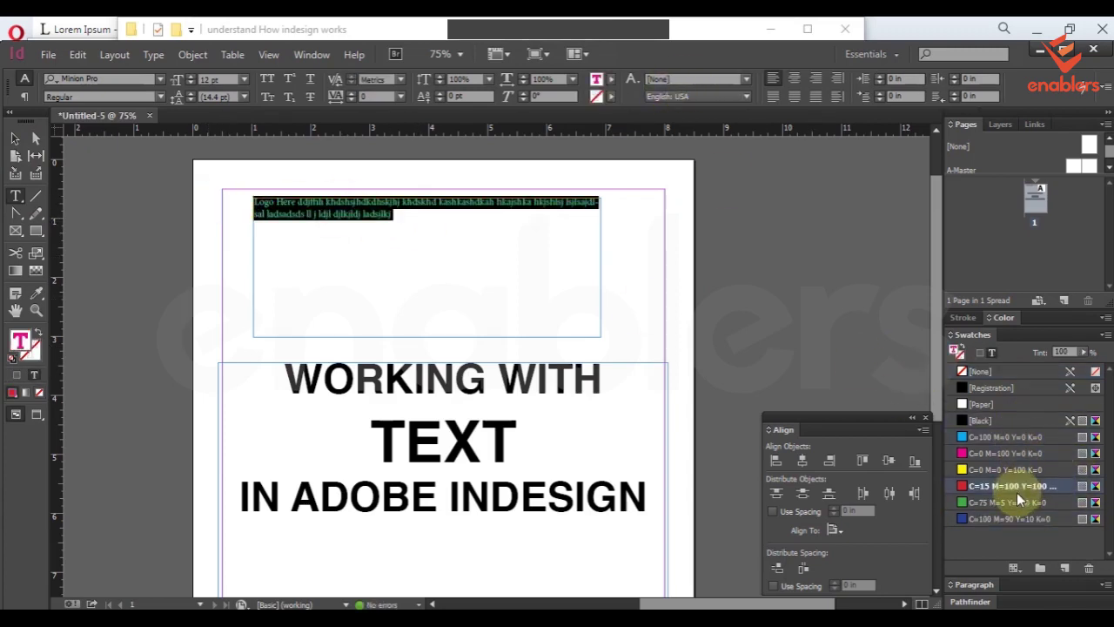
{"action": "left_click", "coordinate": [15, 137]}
{"action": "left_click", "coordinate": [739, 243]}
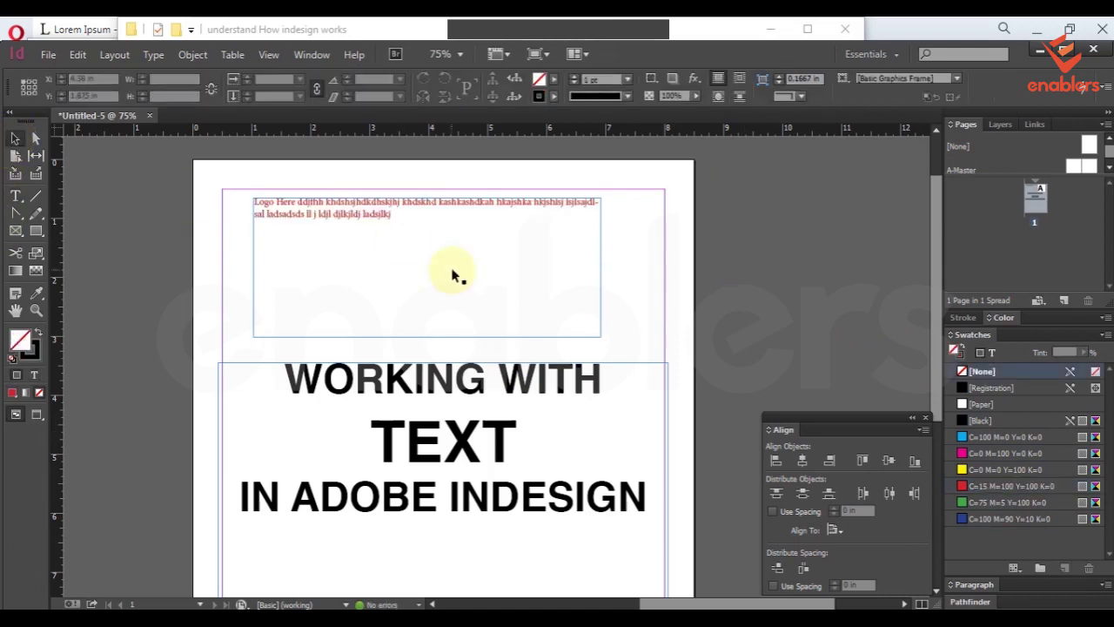
Recolour all the text in the "Logo Here" frame with the blue C=100 M=90 Y=10 K=0 swatch.
{"action": "left_click", "coordinate": [346, 251]}
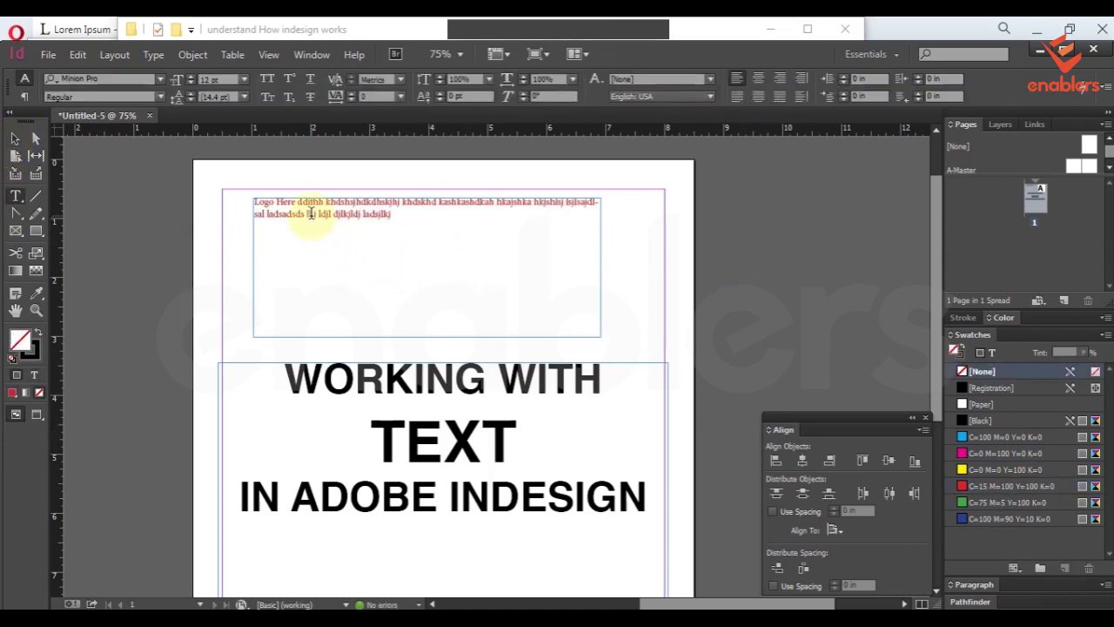
{"action": "key", "text": "ctrl+a"}
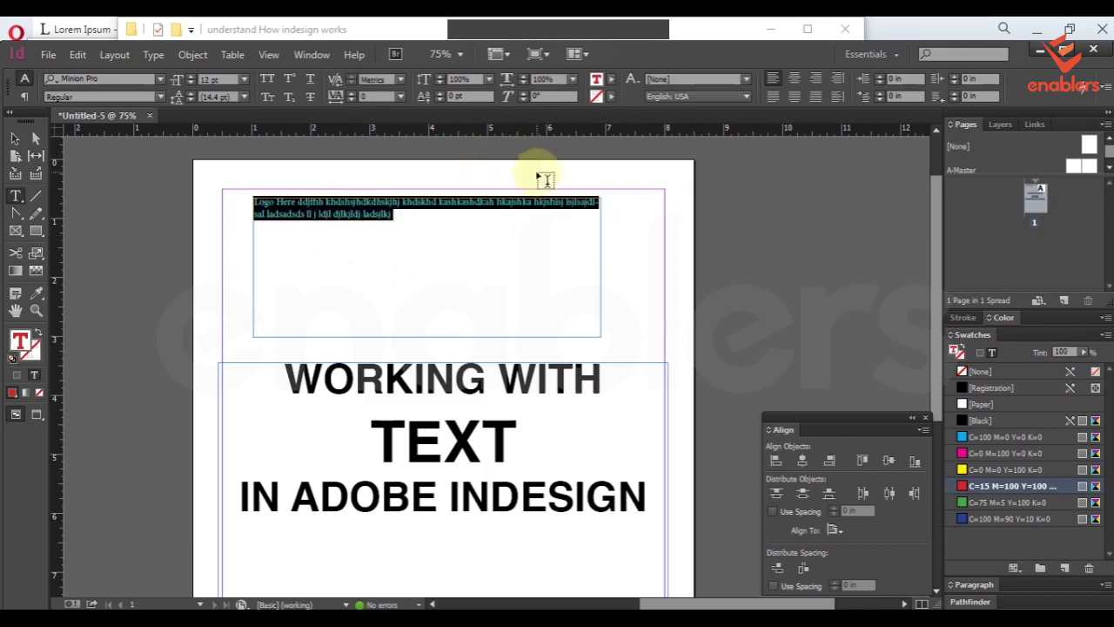
{"action": "left_click", "coordinate": [613, 82]}
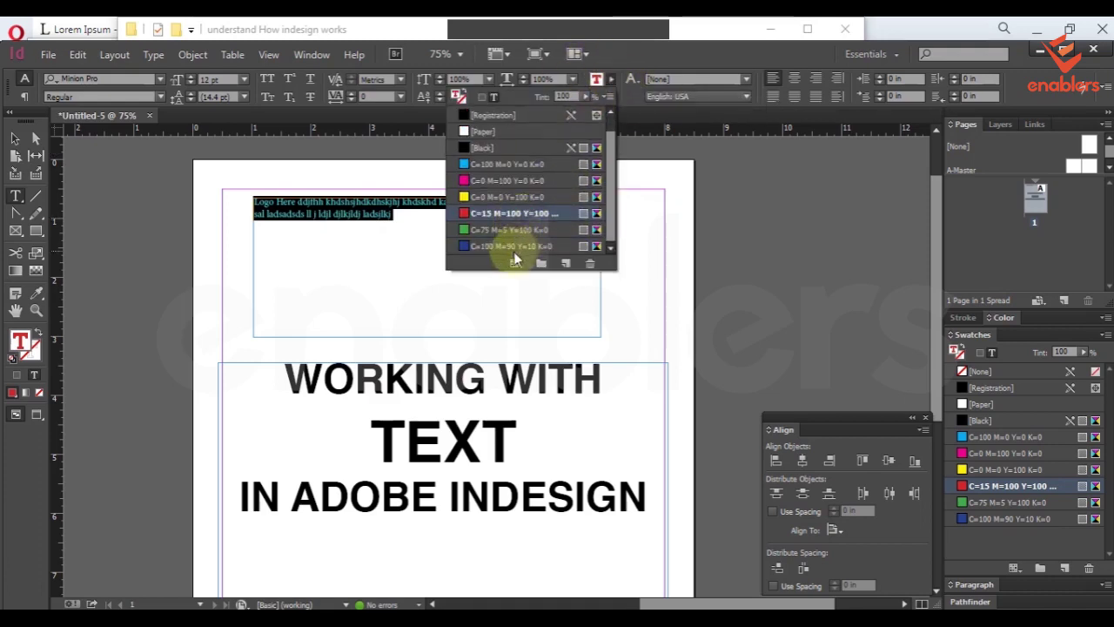
{"action": "left_click", "coordinate": [512, 245]}
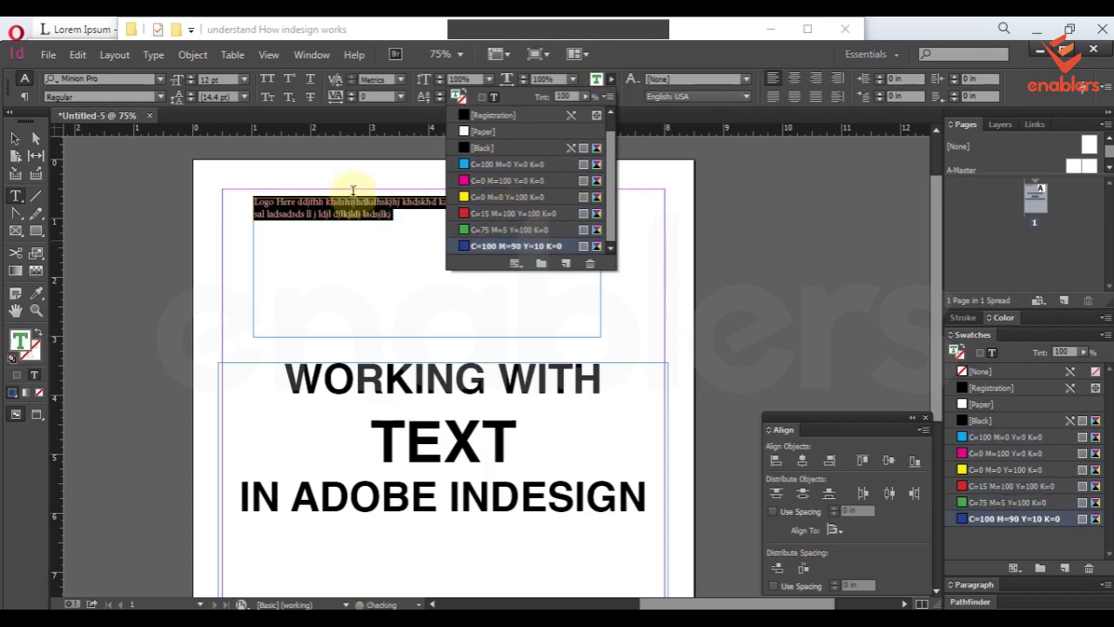
{"action": "left_click", "coordinate": [16, 139]}
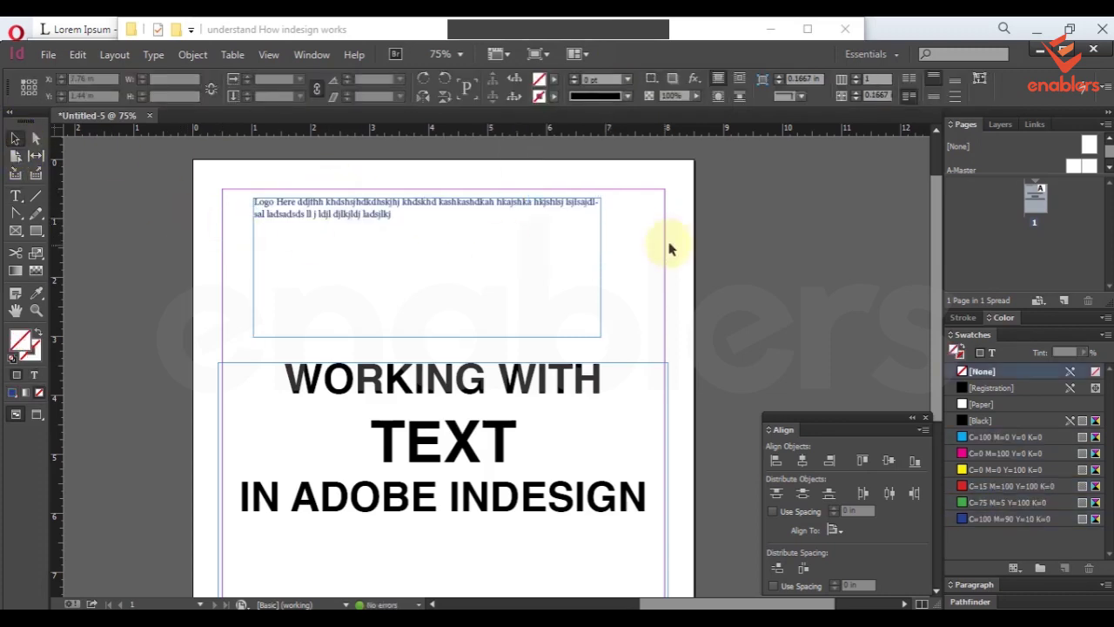
Clear the page by removing the "Logo Here" text frame and the "WORKING WITH TEXT" title frame.
{"action": "left_click_drag", "start_coordinate": [603, 269], "coordinate": [648, 269]}
{"action": "right_click", "coordinate": [759, 226]}
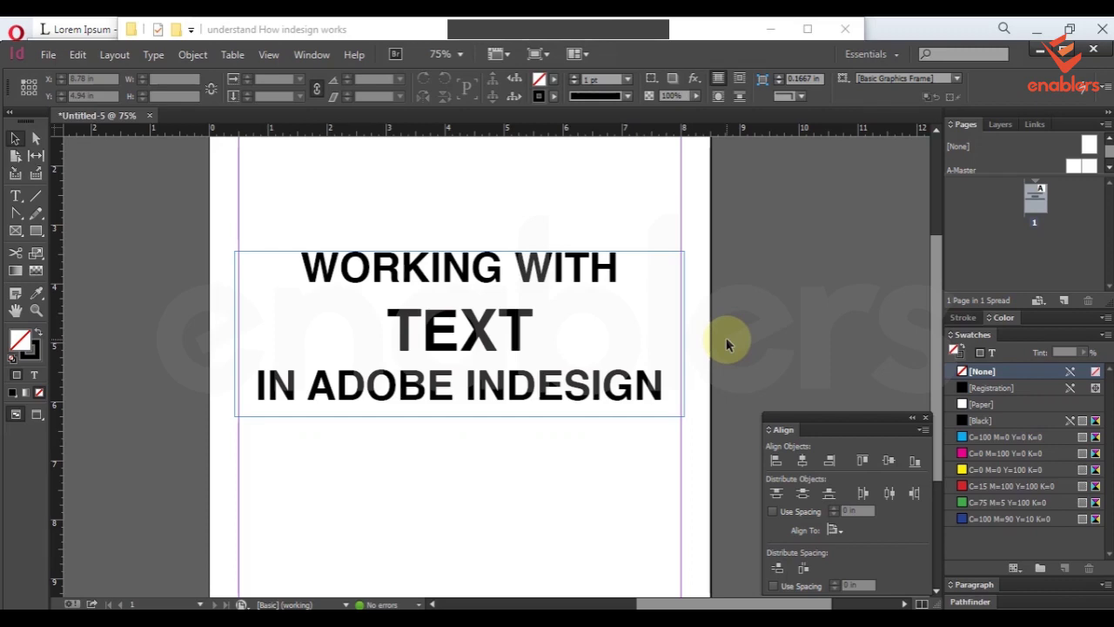
{"action": "key", "text": "ctrl+minus"}
{"action": "left_click", "coordinate": [618, 301]}
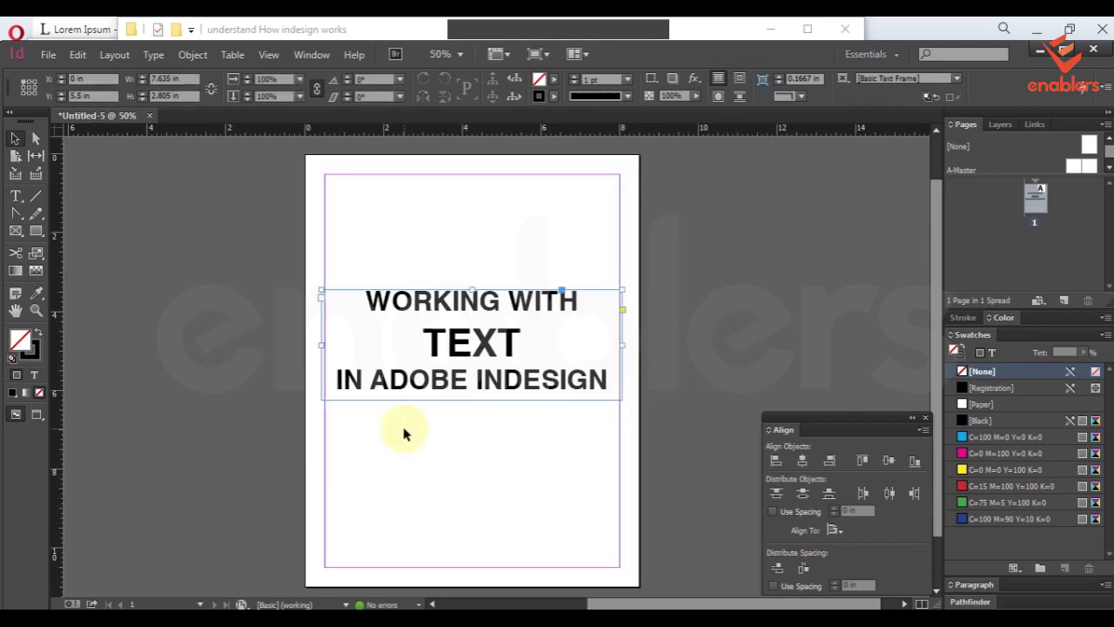
{"action": "left_click_drag", "start_coordinate": [324, 164], "coordinate": [890, 126]}
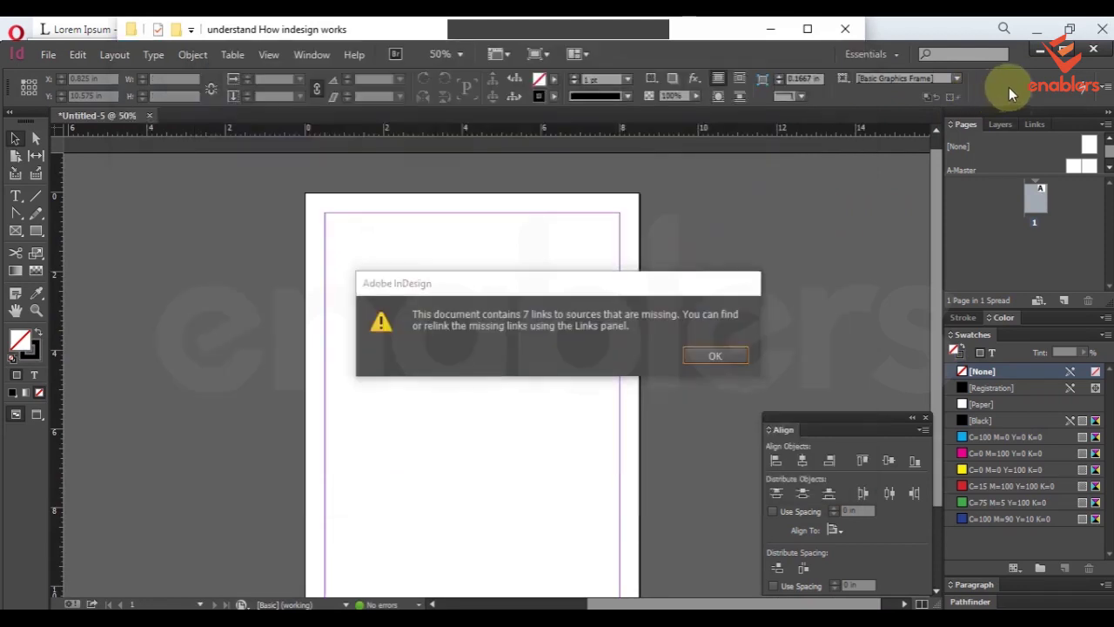
Open the document article design03.indd, dismissing the missing-links warning.
{"action": "left_click", "coordinate": [715, 356]}
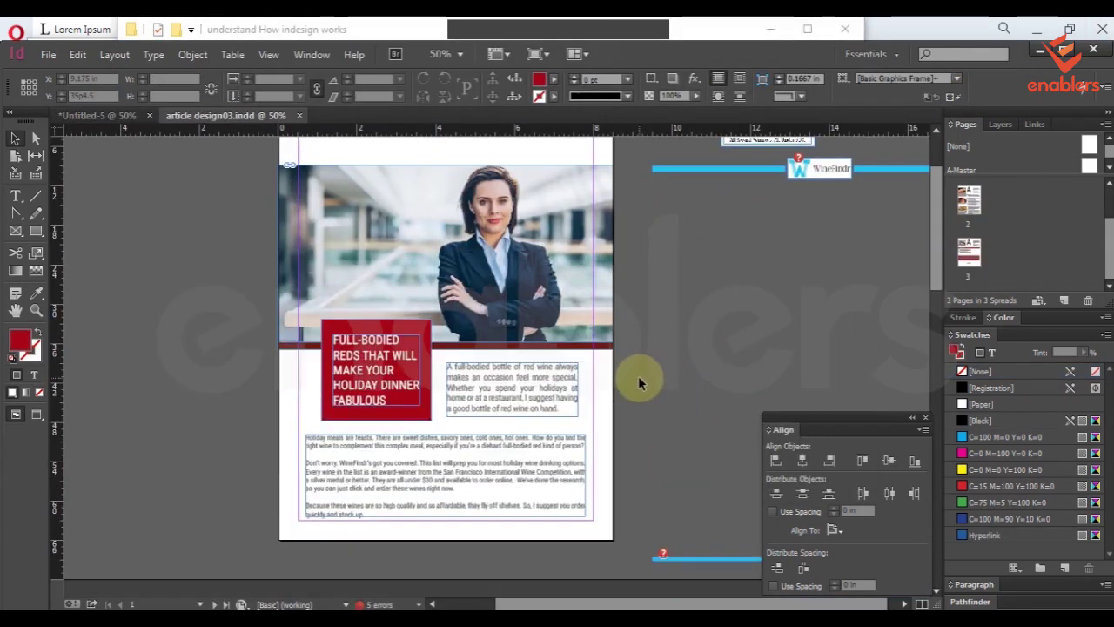
{"action": "key", "text": "ctrl+equal"}
{"action": "scroll", "coordinate": [766, 202], "scroll_direction": "down", "scroll_amount": 1}
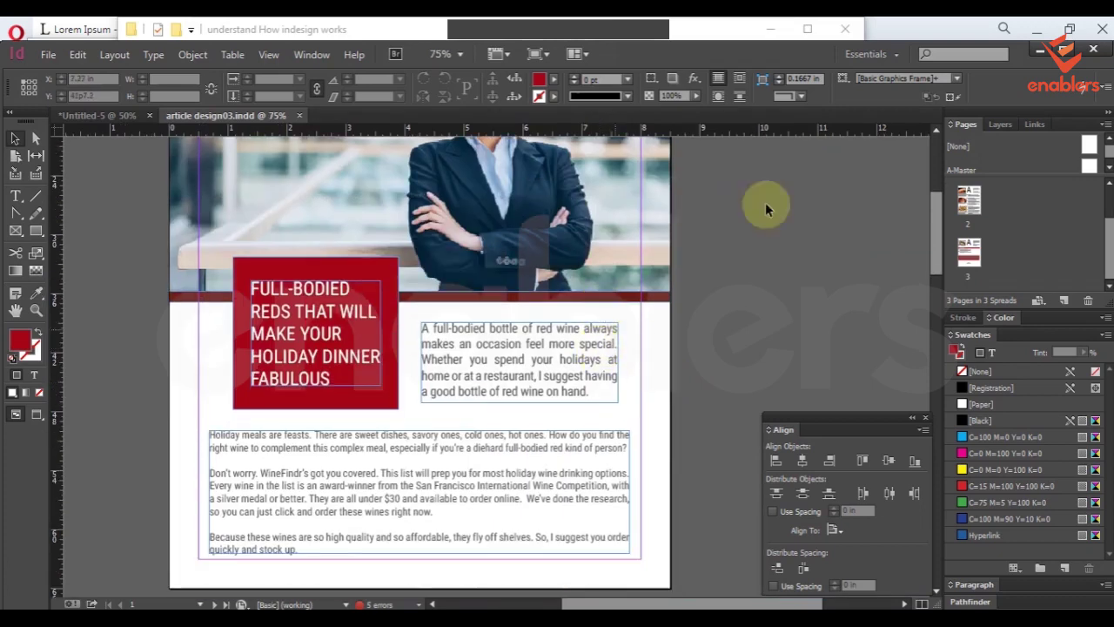
Clear the wine listings beside the beef picture on page 2, moving the Amber Falls listing onto the pasteboard.
{"action": "left_click_drag", "start_coordinate": [521, 331], "coordinate": [573, 385]}
{"action": "left_click_drag", "start_coordinate": [725, 311], "coordinate": [728, 409]}
{"action": "left_click_drag", "start_coordinate": [581, 331], "coordinate": [567, 189]}
{"action": "left_click_drag", "start_coordinate": [565, 359], "coordinate": [563, 238]}
{"action": "left_click_drag", "start_coordinate": [481, 295], "coordinate": [533, 285]}
{"action": "left_click", "coordinate": [447, 383]}
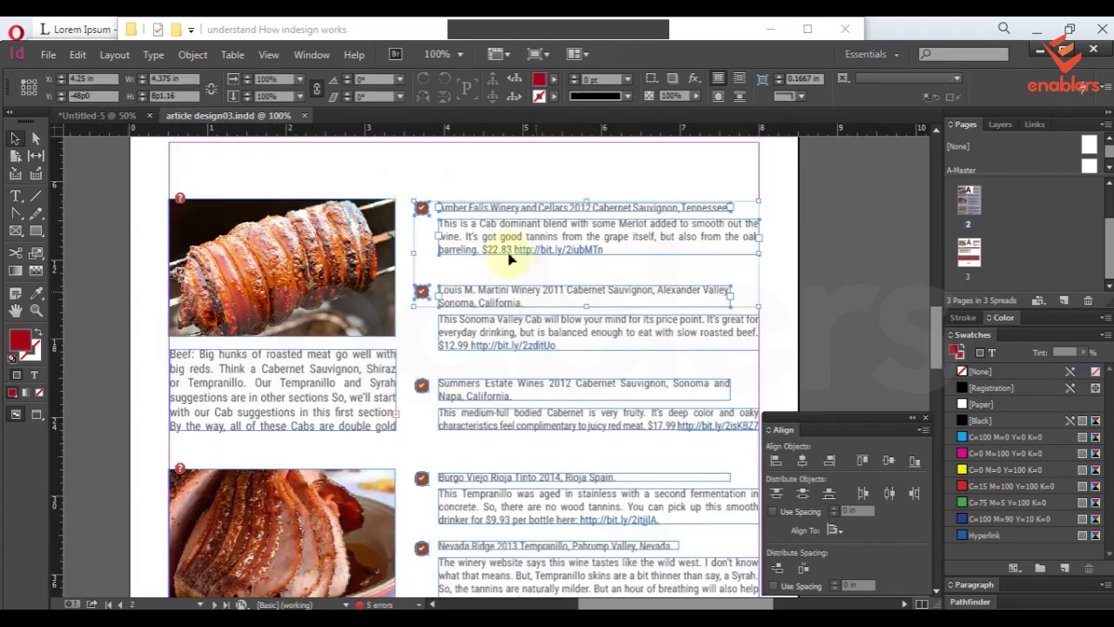
{"action": "left_click", "coordinate": [455, 199]}
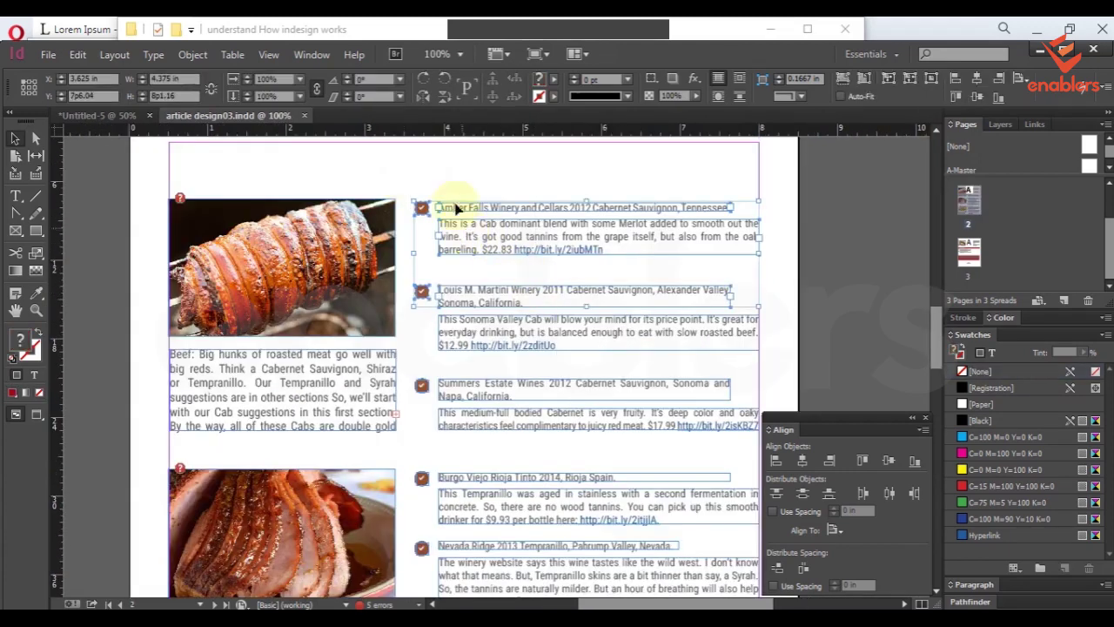
{"action": "left_click_drag", "start_coordinate": [410, 175], "coordinate": [904, 231]}
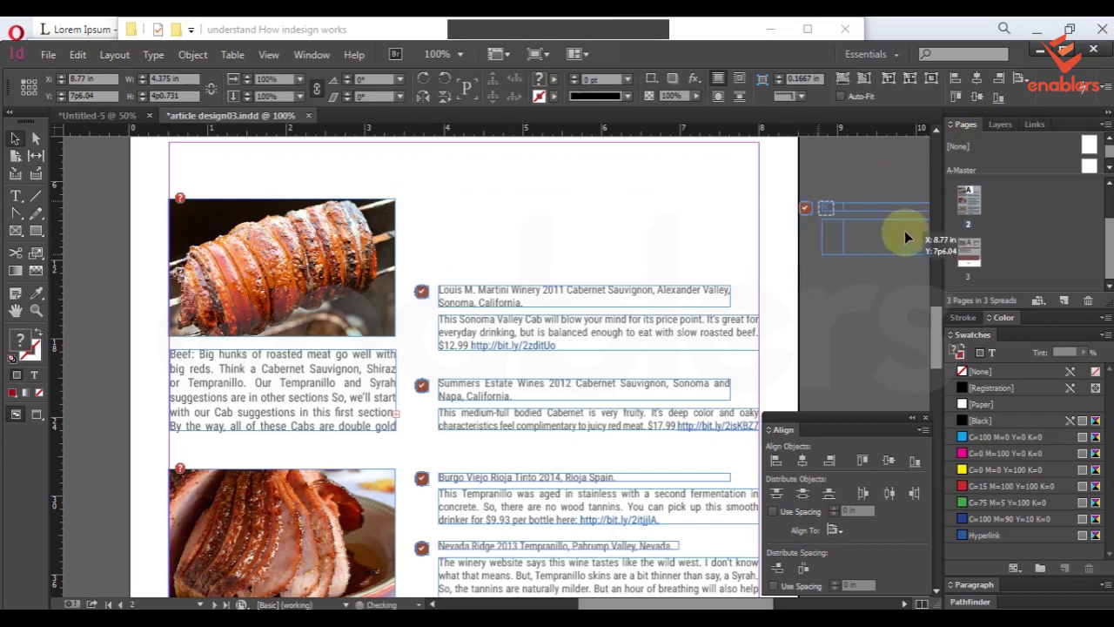
{"action": "left_click_drag", "start_coordinate": [413, 258], "coordinate": [566, 323]}
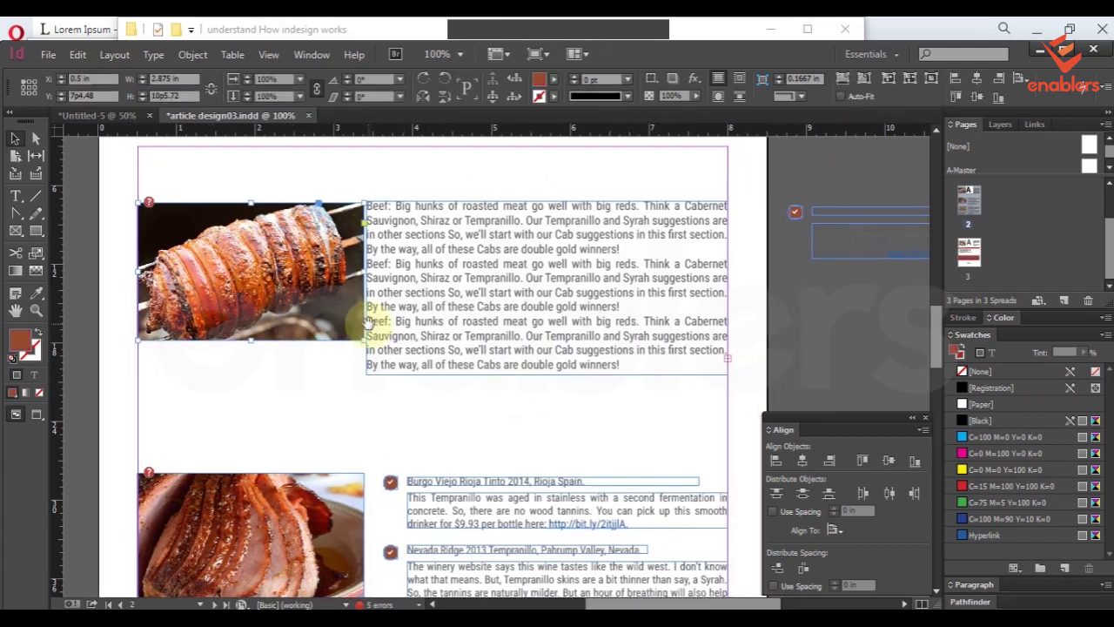
Delete the ham picture, its caption and the wine listings below the beef section on page 2.
{"action": "left_click_drag", "start_coordinate": [451, 405], "coordinate": [461, 399]}
{"action": "left_click", "coordinate": [460, 405]}
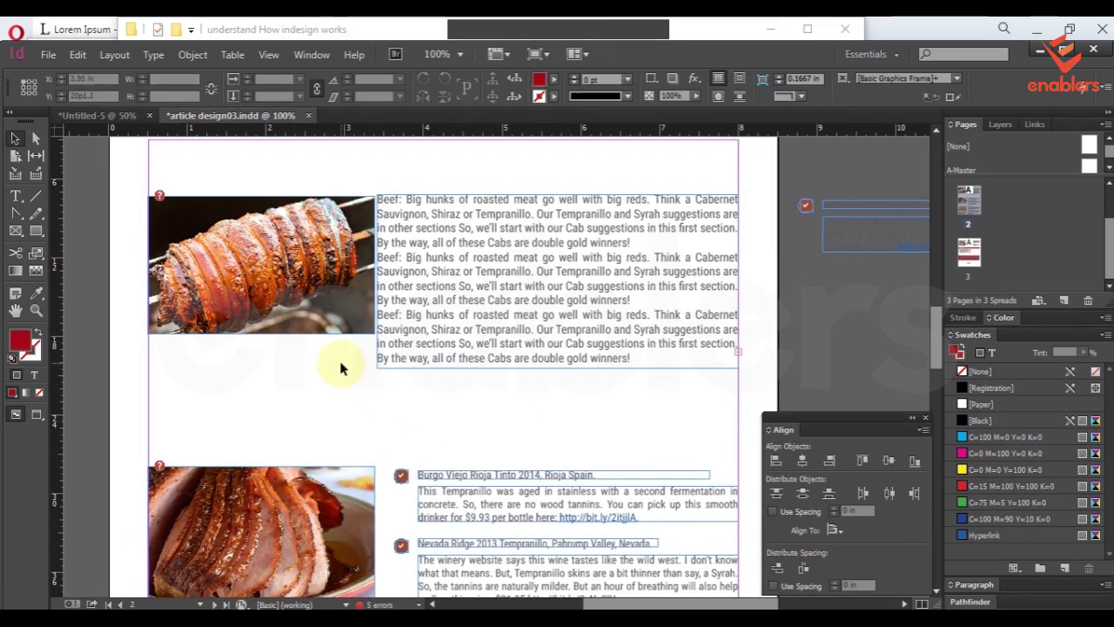
{"action": "key", "text": "ctrl+minus"}
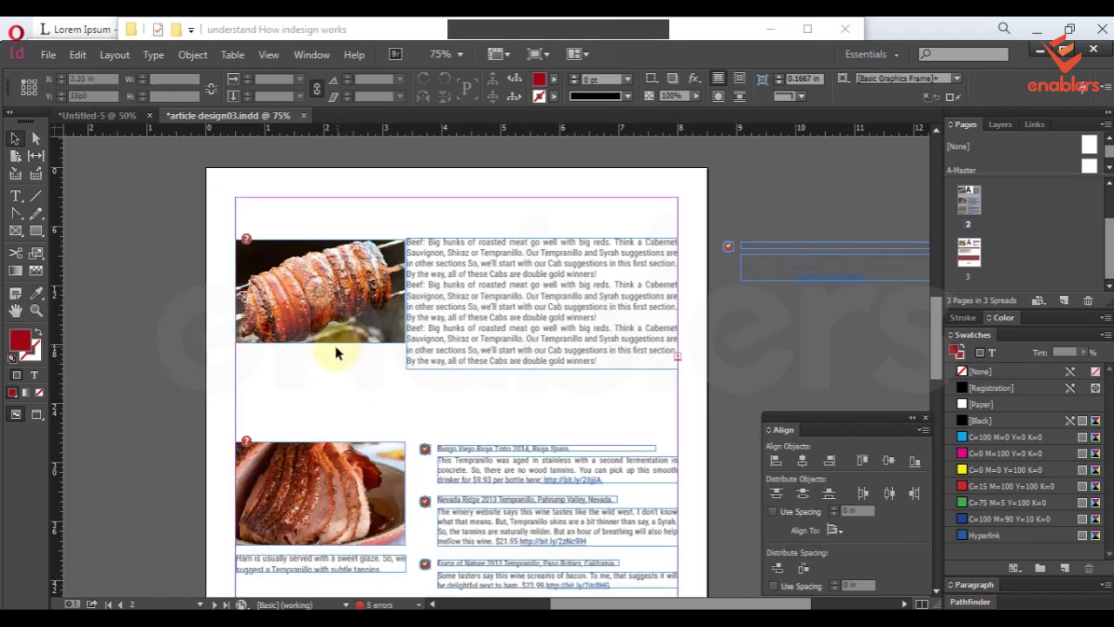
{"action": "scroll", "coordinate": [335, 351], "scroll_direction": "down", "scroll_amount": 3}
{"action": "left_click_drag", "start_coordinate": [187, 179], "coordinate": [676, 544]}
{"action": "scroll", "coordinate": [633, 448], "scroll_direction": "up", "scroll_amount": 2}
{"action": "key", "text": "Delete"}
{"action": "scroll", "coordinate": [636, 431], "scroll_direction": "up", "scroll_amount": 2}
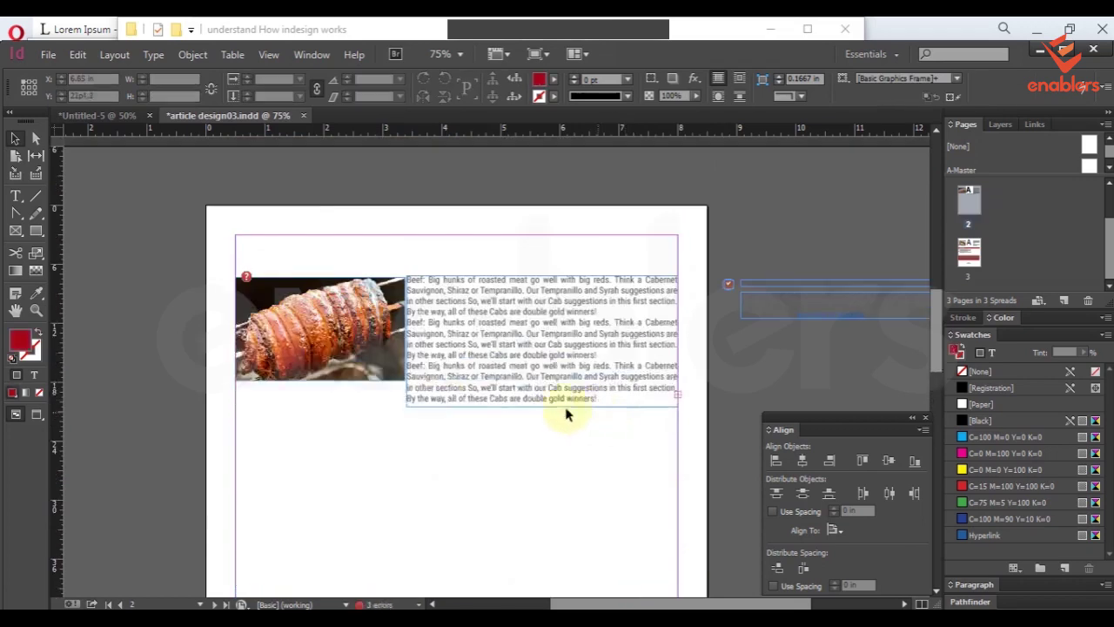
Move the beef picture down against the page's right margin and shift the beef text frame to the left margin.
{"action": "left_click_drag", "start_coordinate": [283, 266], "coordinate": [564, 425]}
{"action": "left_click", "coordinate": [453, 262]}
{"action": "left_click_drag", "start_coordinate": [453, 261], "coordinate": [282, 260]}
Paste more copies of the Beef paragraph into the text frame and lengthen the frame to 40p8.4 in height.
{"action": "left_click_drag", "start_coordinate": [355, 350], "coordinate": [391, 508]}
{"action": "key", "text": "ctrl+a"}
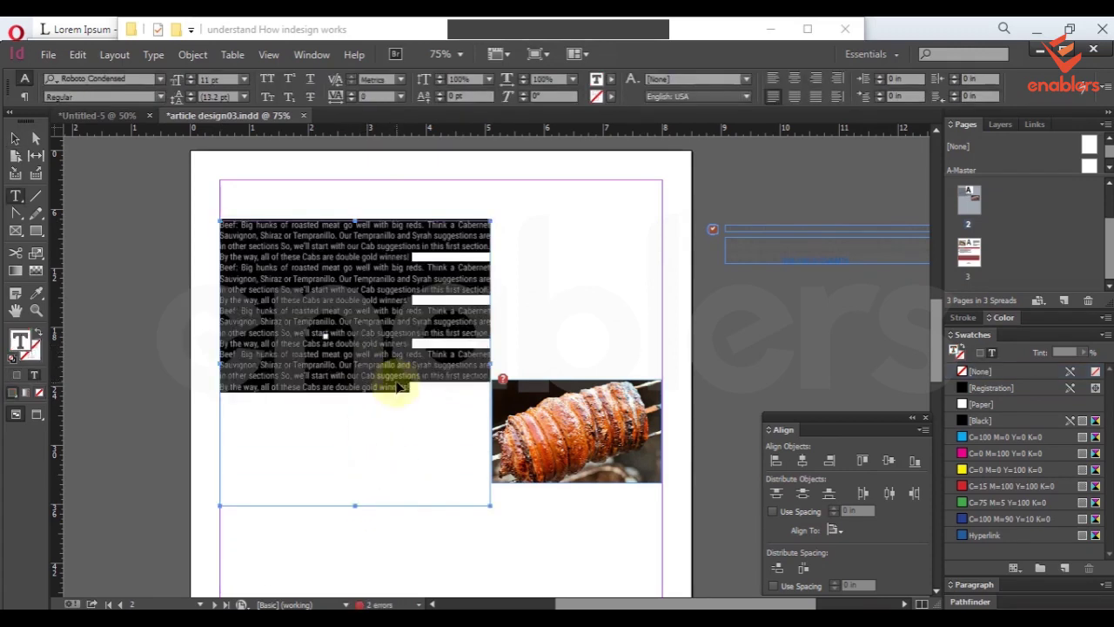
{"action": "key", "text": "ctrl+v"}
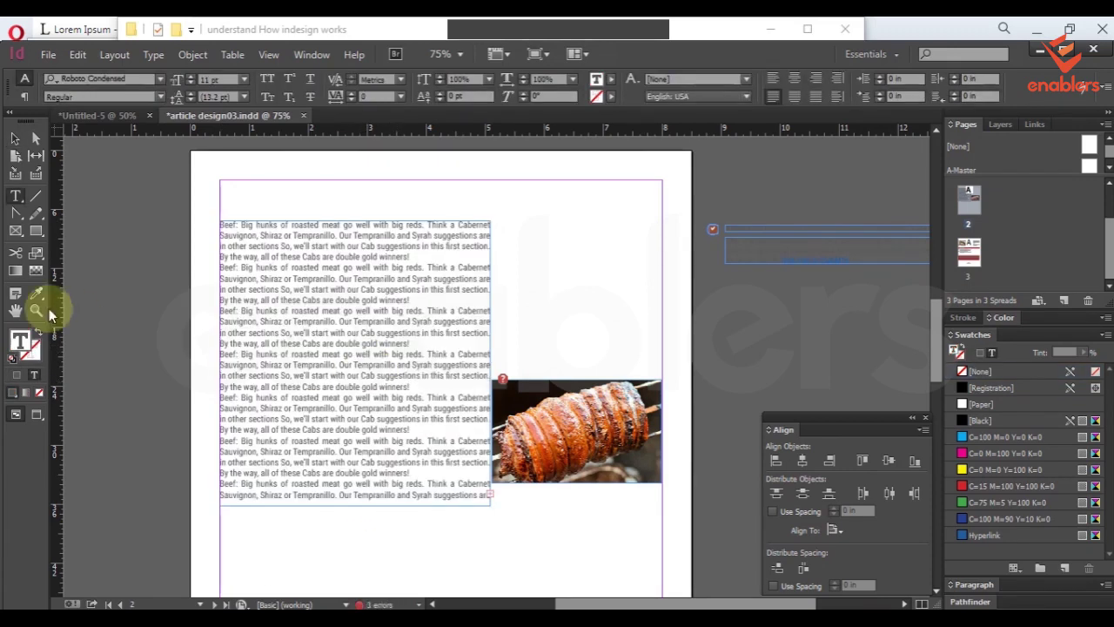
{"action": "left_click", "coordinate": [15, 140]}
{"action": "scroll", "coordinate": [428, 424], "scroll_direction": "down", "scroll_amount": 3}
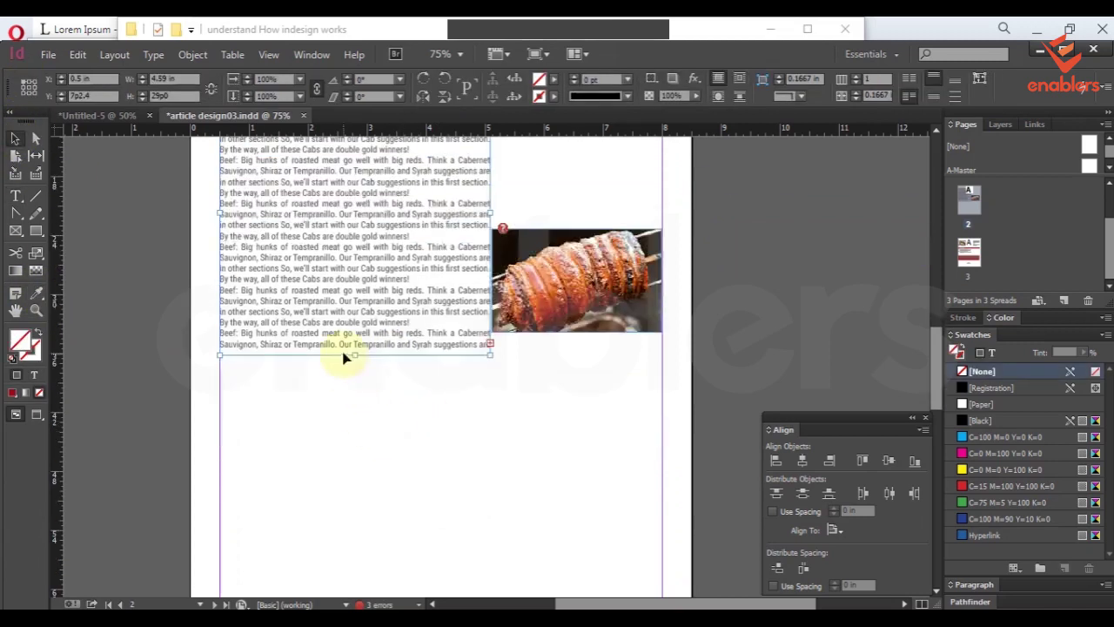
{"action": "left_click_drag", "start_coordinate": [356, 357], "coordinate": [374, 470]}
{"action": "scroll", "coordinate": [487, 383], "scroll_direction": "up", "scroll_amount": 2}
{"action": "scroll", "coordinate": [487, 383], "scroll_direction": "right", "scroll_amount": 1}
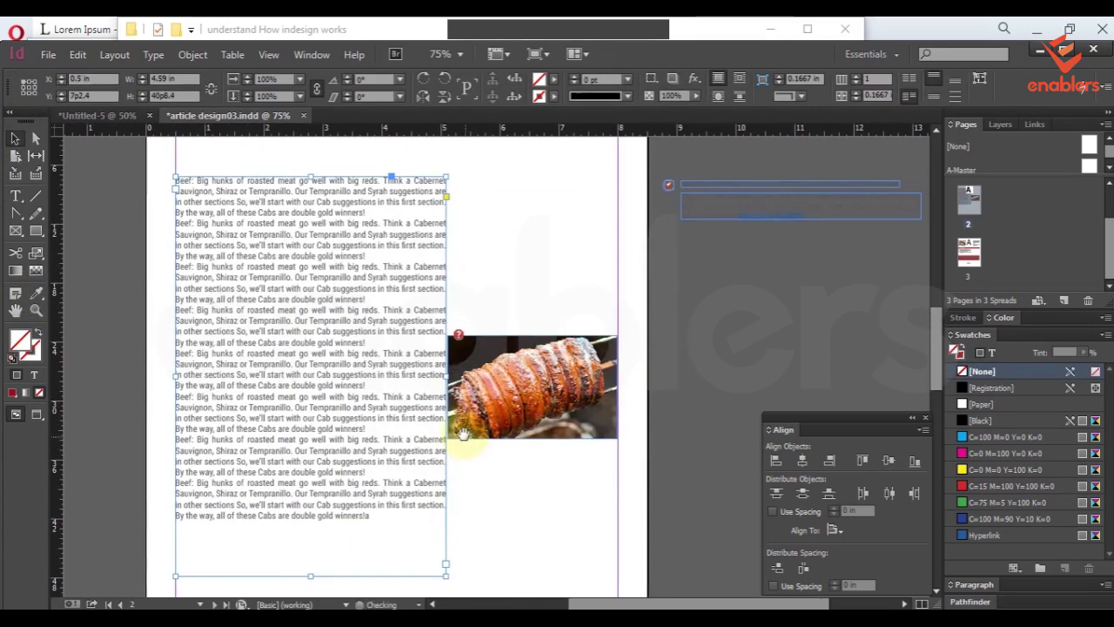
Widen the text frame to 7.5 in, out to the right margin, and move the beef picture over its upper-left corner.
{"action": "left_click_drag", "start_coordinate": [446, 376], "coordinate": [619, 376]}
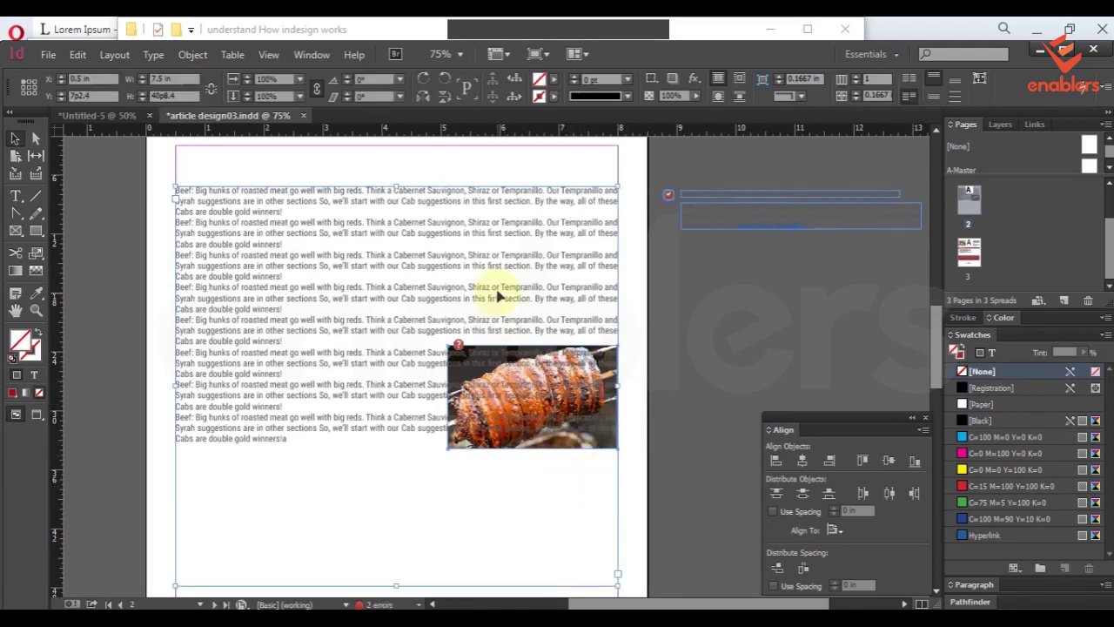
{"action": "left_click", "coordinate": [544, 393]}
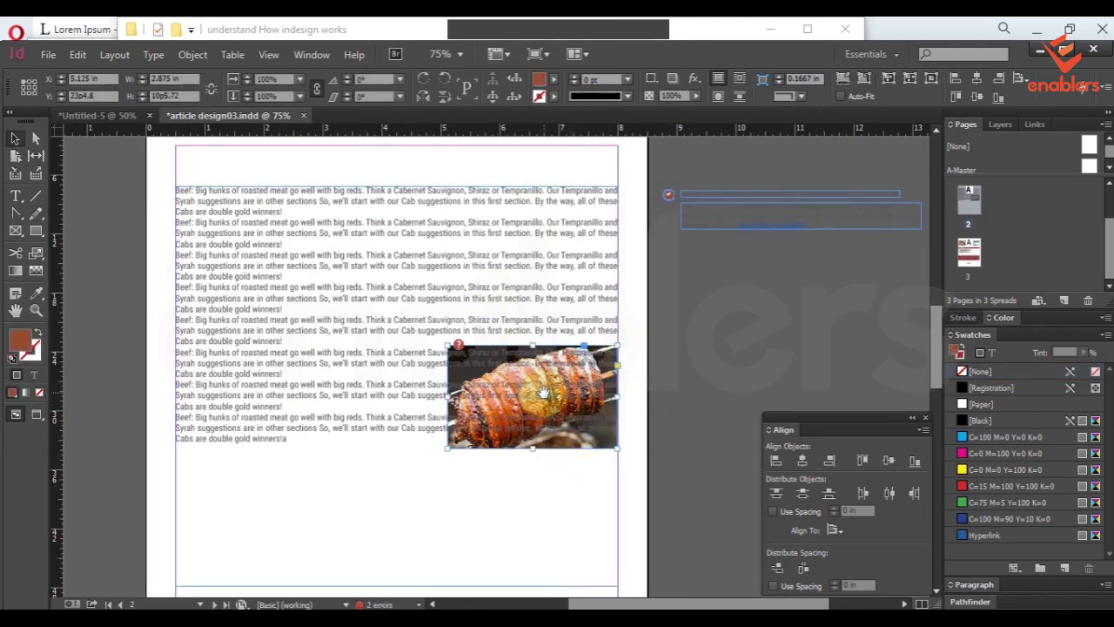
{"action": "left_click", "coordinate": [641, 378]}
{"action": "left_click_drag", "start_coordinate": [518, 381], "coordinate": [370, 315]}
{"action": "left_click", "coordinate": [727, 367]}
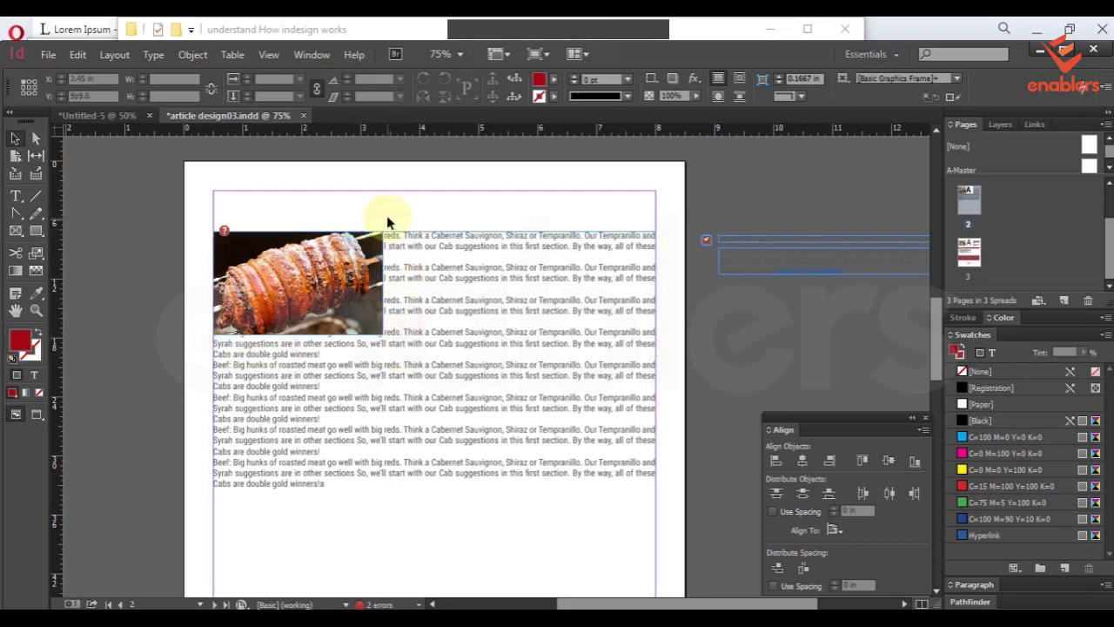
Try narrowing the text frame to 4.5 in from its left edge, so it sits beside the beef picture.
{"action": "left_click", "coordinate": [255, 384]}
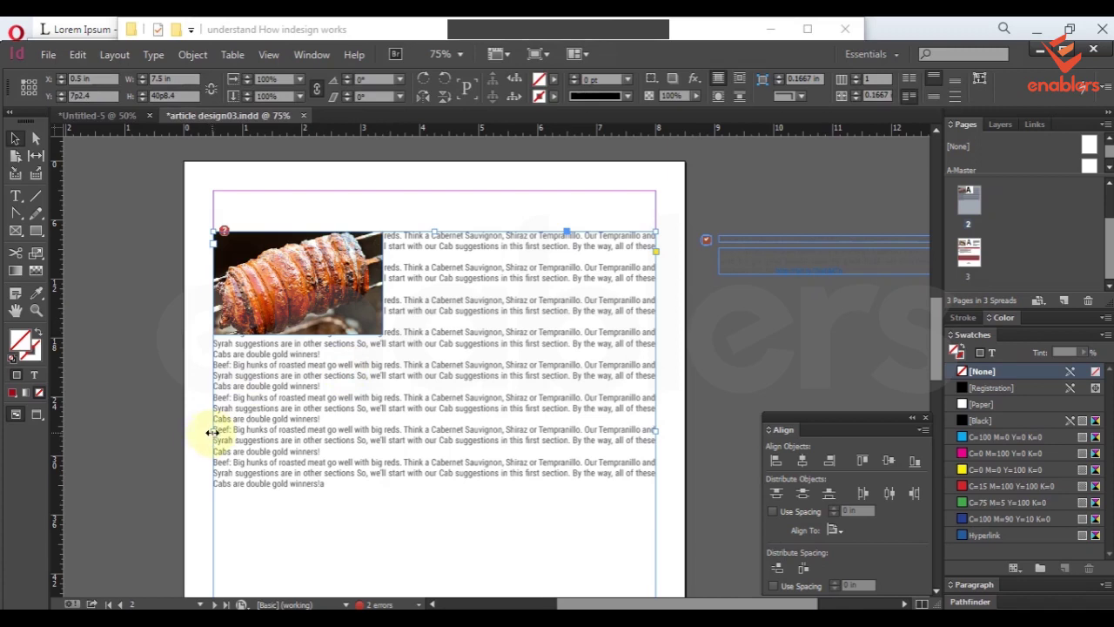
{"action": "left_click_drag", "start_coordinate": [212, 433], "coordinate": [391, 428]}
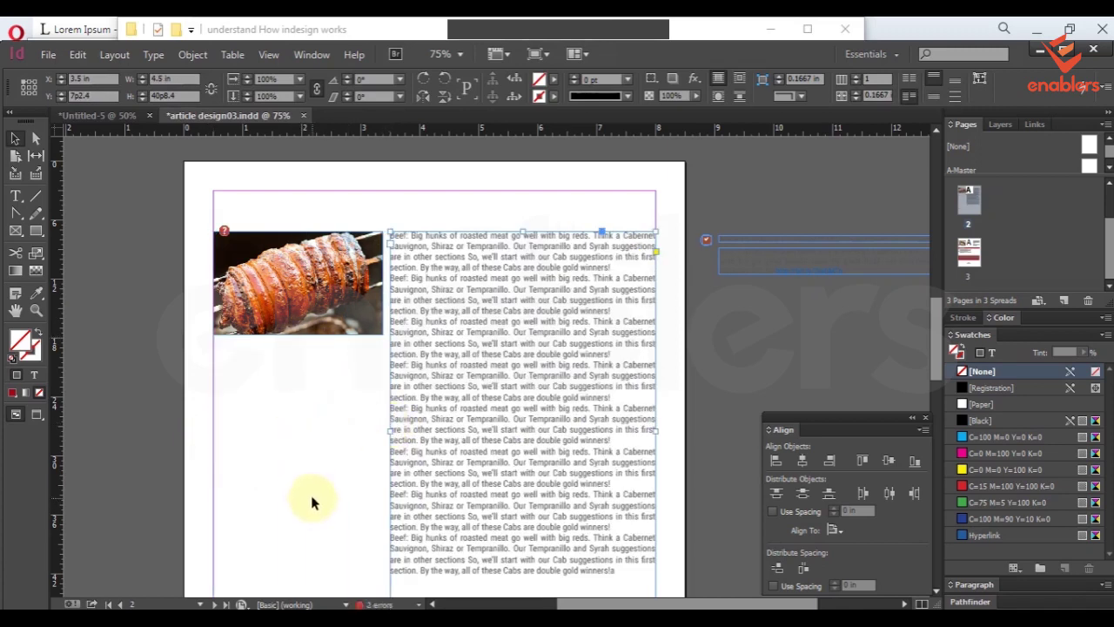
{"action": "scroll", "coordinate": [311, 490], "scroll_direction": "down", "scroll_amount": 3}
{"action": "scroll", "coordinate": [323, 480], "scroll_direction": "up", "scroll_amount": 1}
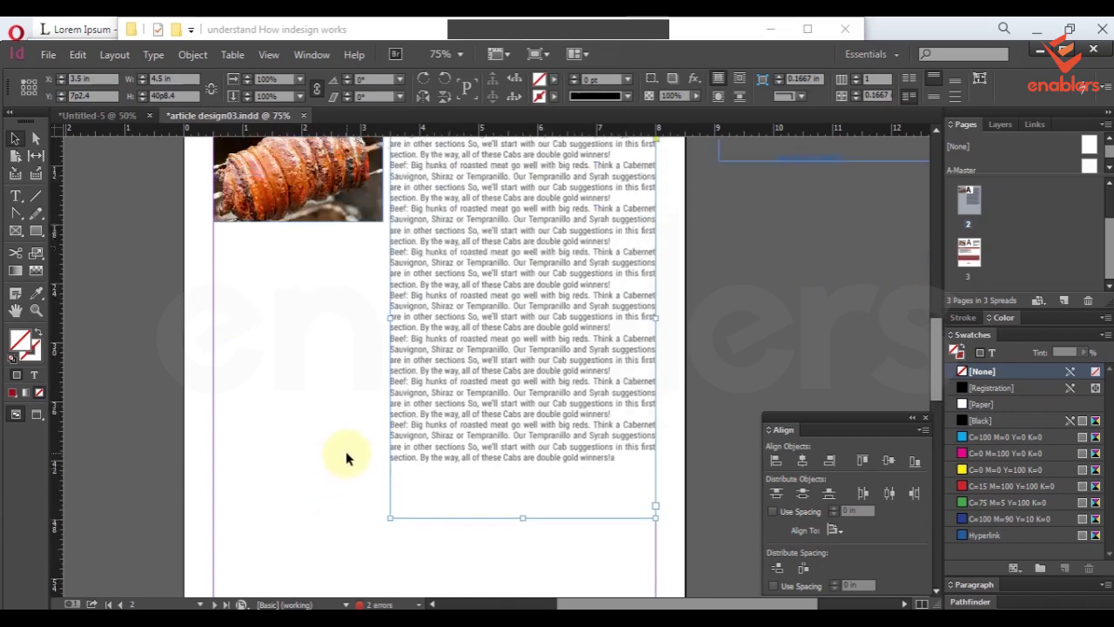
{"action": "scroll", "coordinate": [442, 232], "scroll_direction": "up", "scroll_amount": 1}
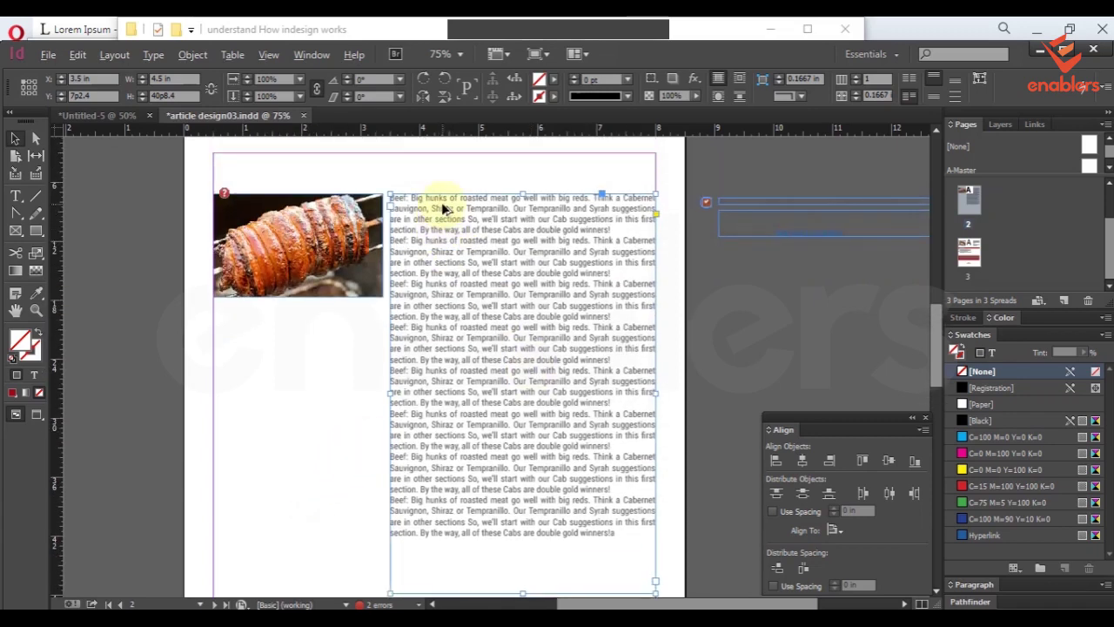
Try placing a copy of the text frame below the beef picture at the left margin.
{"action": "left_click_drag", "start_coordinate": [444, 208], "coordinate": [272, 320]}
{"action": "scroll", "coordinate": [448, 431], "scroll_direction": "down", "scroll_amount": 2}
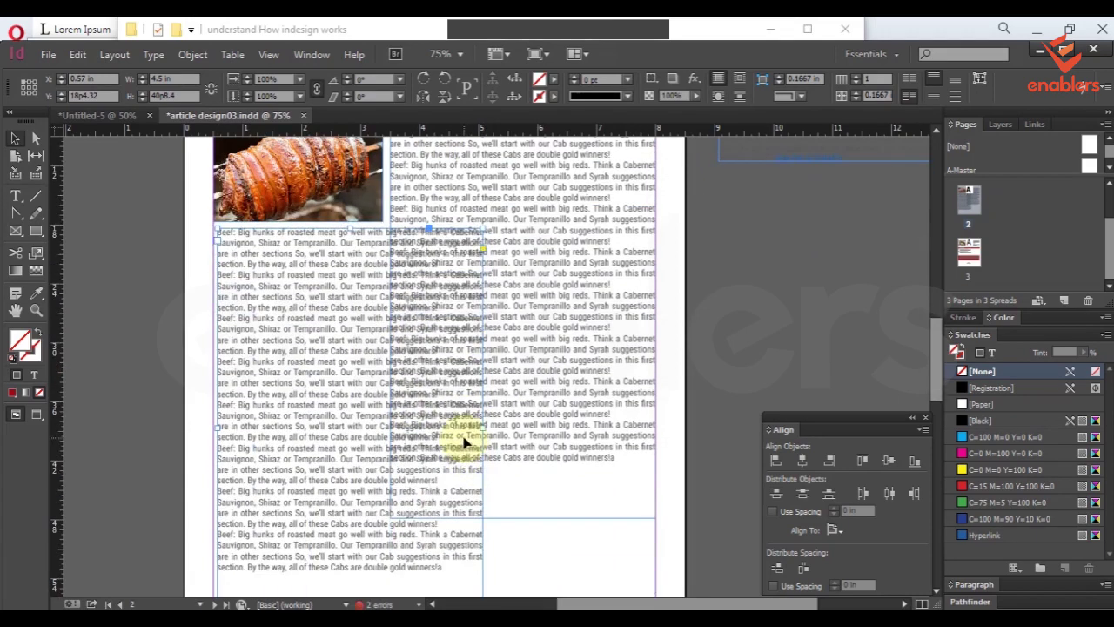
{"action": "scroll", "coordinate": [322, 398], "scroll_direction": "up", "scroll_amount": 1}
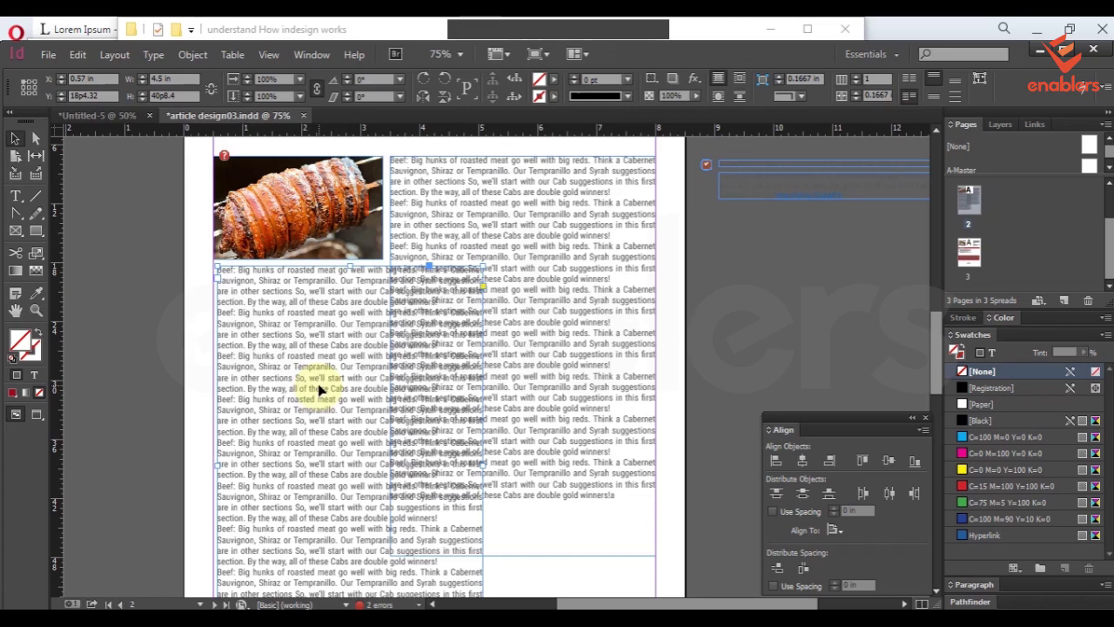
Undo the copied text frame and the narrowing of the original frame.
{"action": "key", "text": "ctrl+z"}
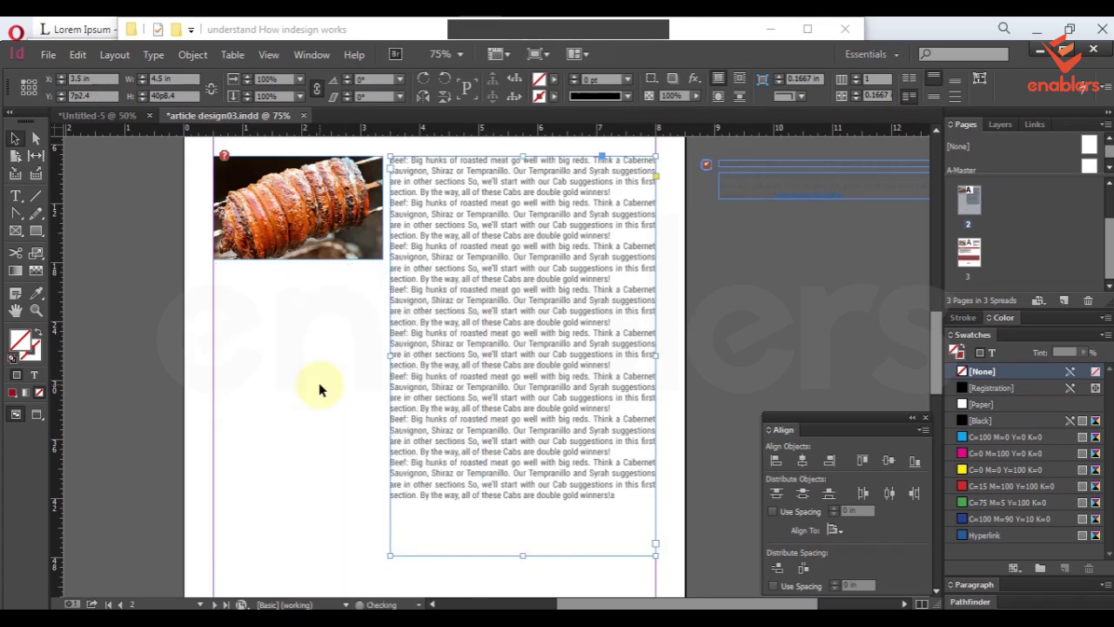
{"action": "scroll", "coordinate": [319, 388], "scroll_direction": "up", "scroll_amount": 1}
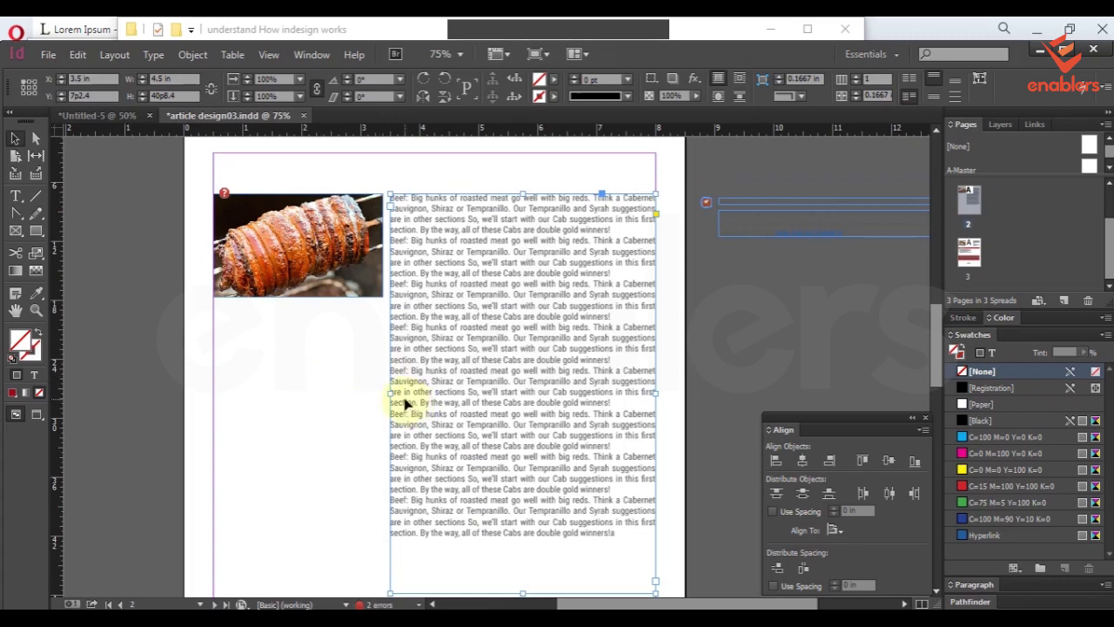
{"action": "key", "text": "ctrl+z"}
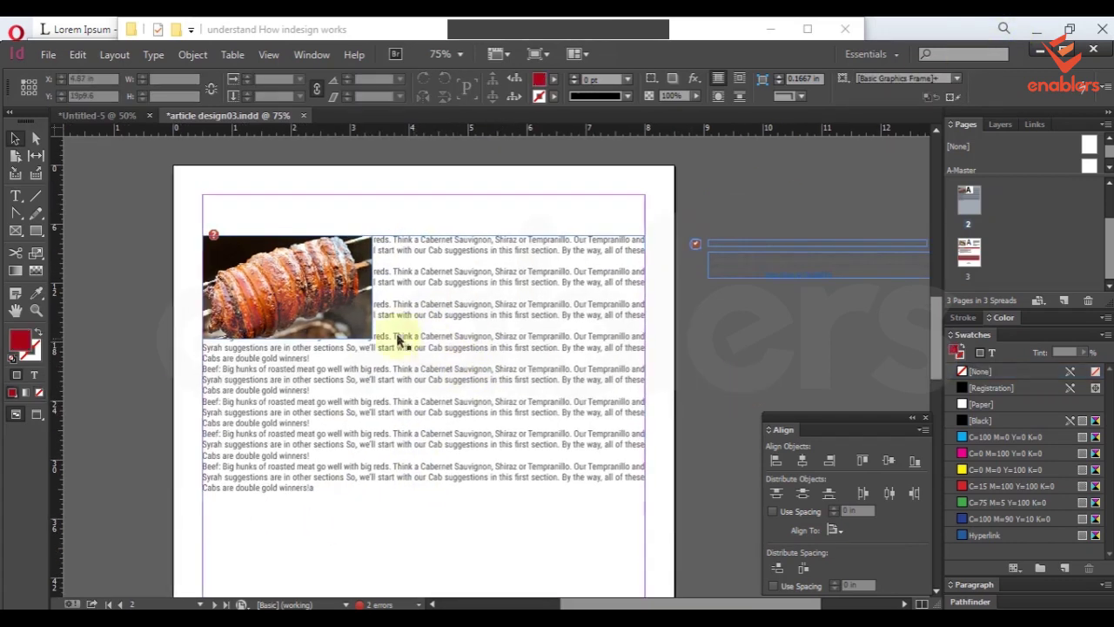
Make the text wrap around the bounding box of the beef picture.
{"action": "left_click", "coordinate": [322, 298]}
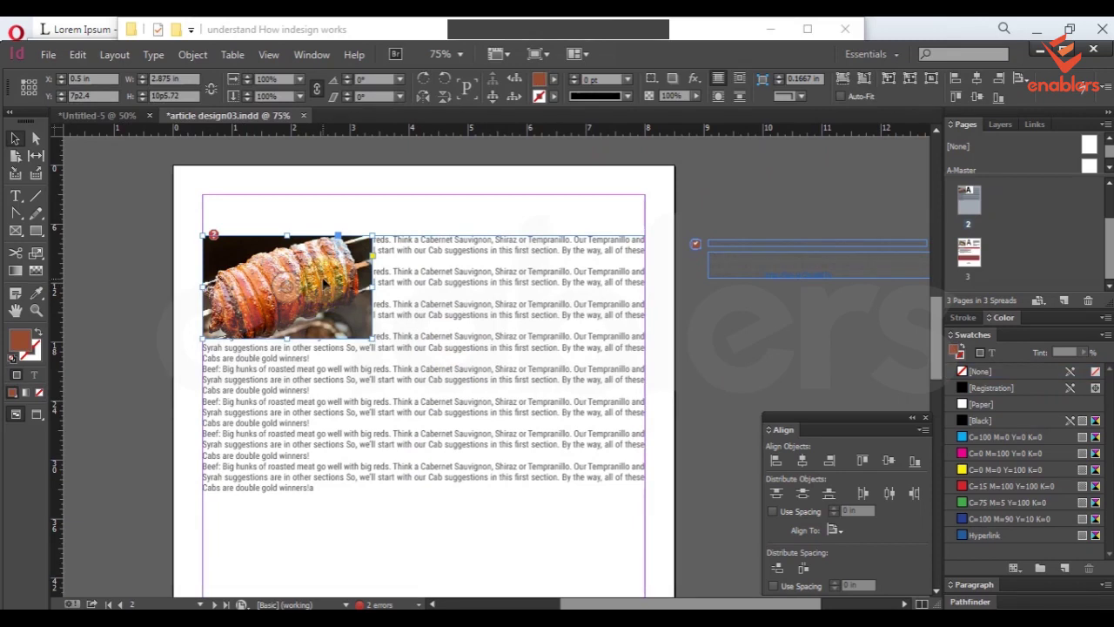
{"action": "left_click", "coordinate": [739, 78]}
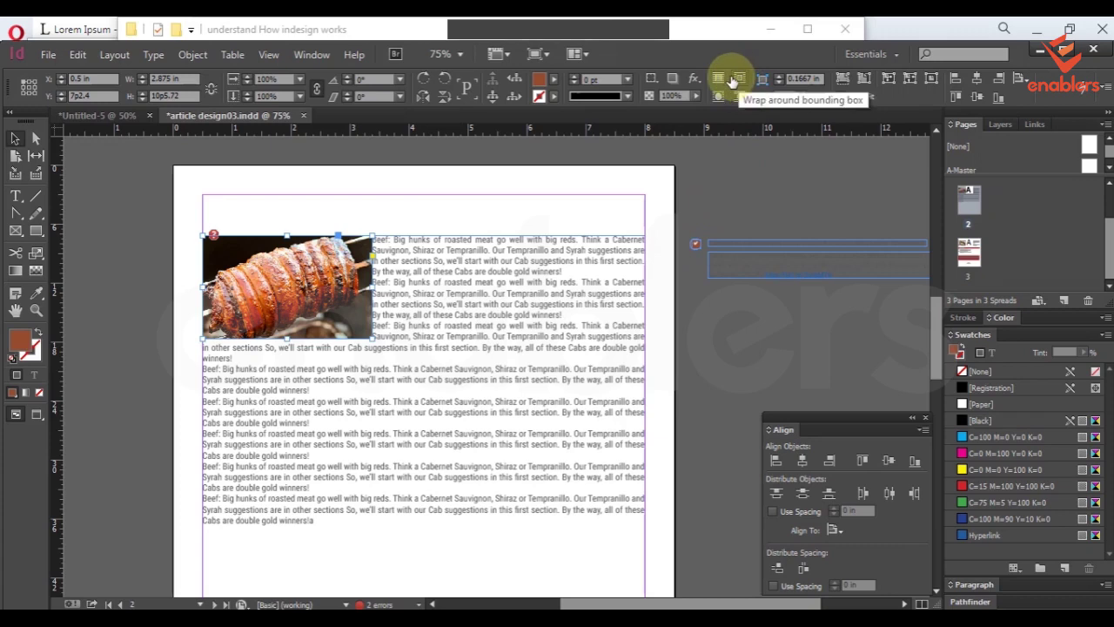
{"action": "key", "text": "ctrl+equal"}
{"action": "left_click_drag", "start_coordinate": [645, 289], "coordinate": [468, 248]}
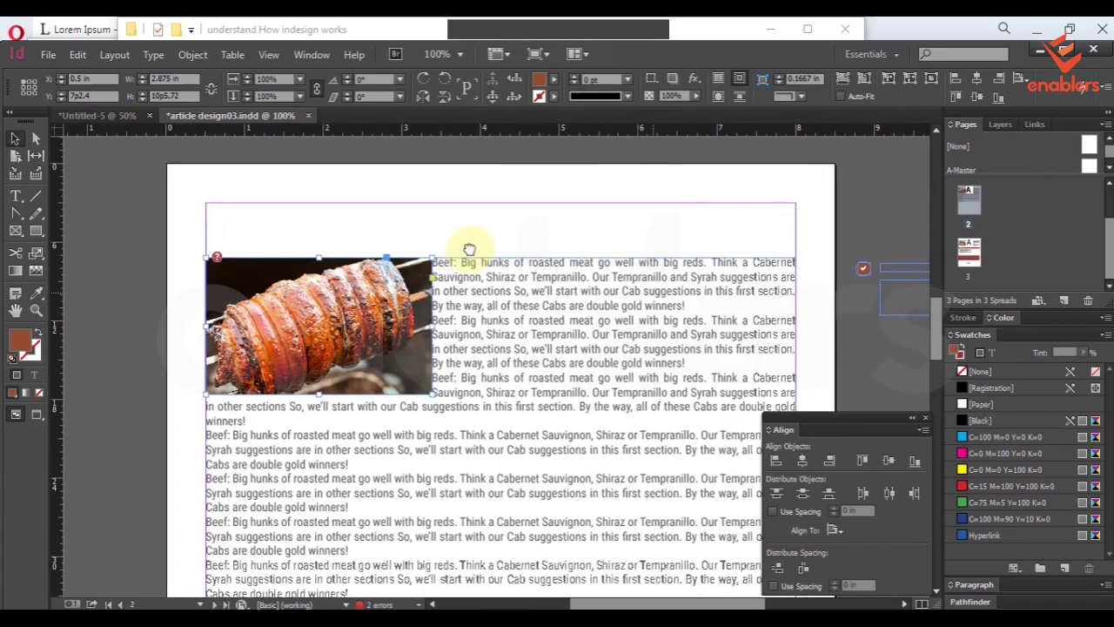
{"action": "left_click", "coordinate": [720, 81]}
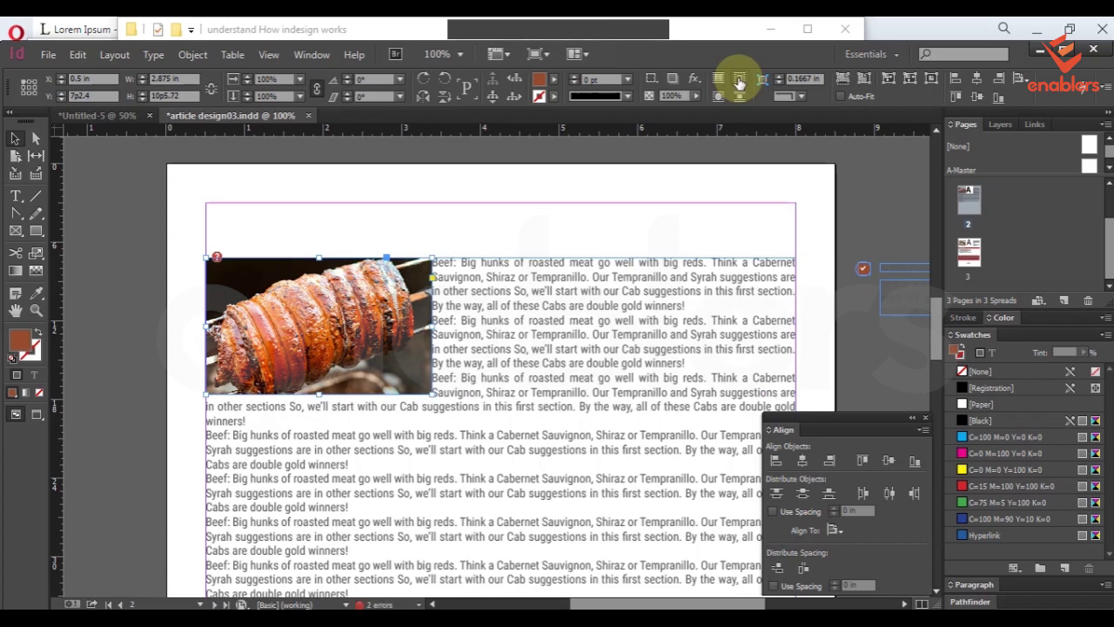
Move the beef picture into the middle of the text, to about X 3.47 in, Y 20p10.56, to test the wrap.
{"action": "left_click", "coordinate": [497, 219]}
{"action": "scroll", "coordinate": [500, 220], "scroll_direction": "down", "scroll_amount": 3}
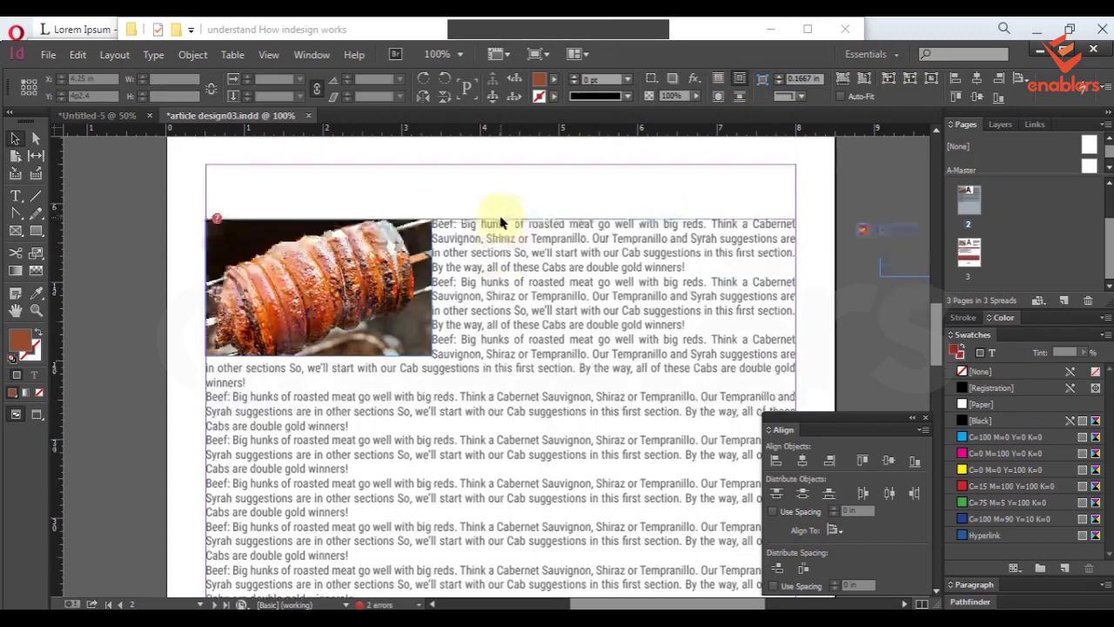
{"action": "left_click", "coordinate": [501, 220]}
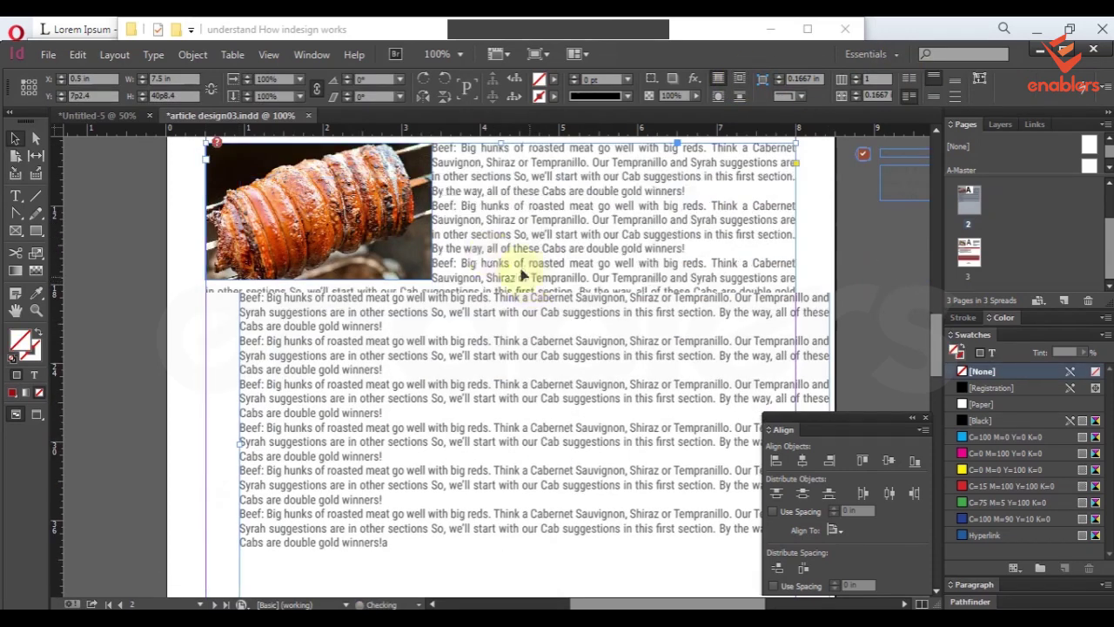
{"action": "scroll", "coordinate": [488, 262], "scroll_direction": "up", "scroll_amount": 2}
{"action": "left_click_drag", "start_coordinate": [384, 260], "coordinate": [567, 314]}
{"action": "left_click", "coordinate": [517, 410]}
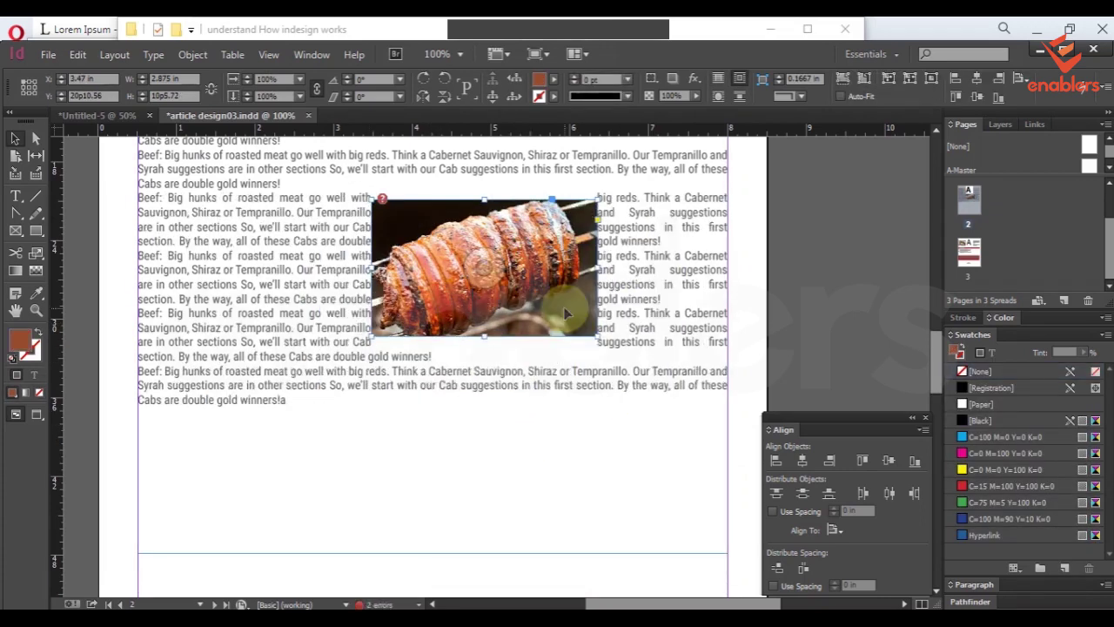
Return the beef picture to the text's upper-left corner, at about X 0.5 in, Y 6p11.52.
{"action": "key", "text": "ctrl+minus"}
{"action": "left_click_drag", "start_coordinate": [566, 398], "coordinate": [235, 205]}
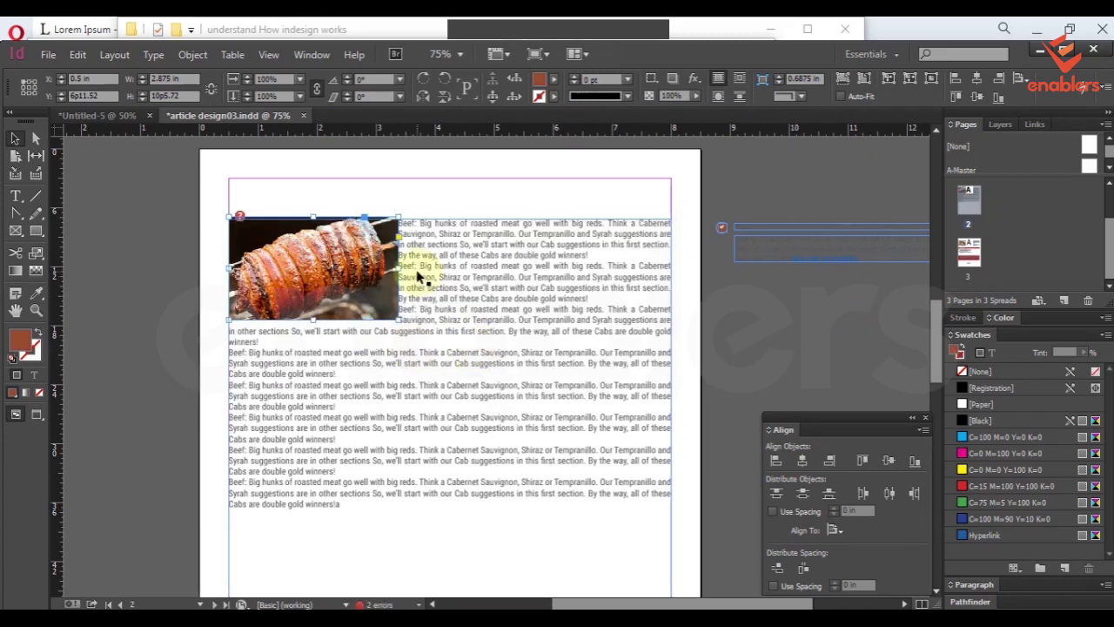
{"action": "left_click_drag", "start_coordinate": [821, 261], "coordinate": [602, 258]}
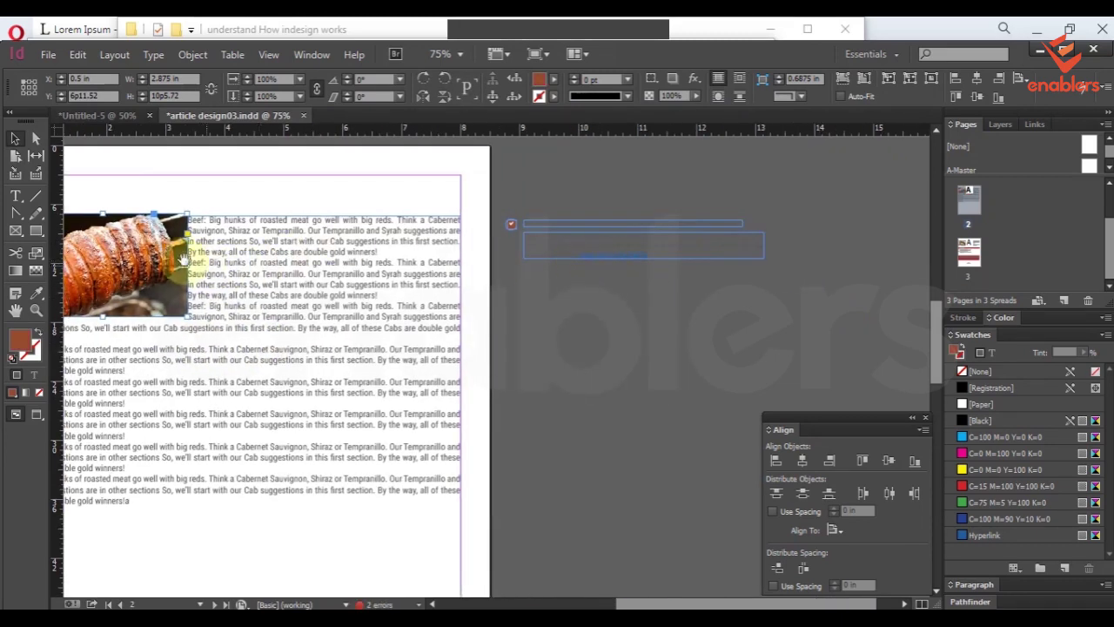
Copy the oyster picture from page 3 onto page 2, over the lower part of the text.
{"action": "left_click_drag", "start_coordinate": [288, 393], "coordinate": [217, 366]}
{"action": "left_click_drag", "start_coordinate": [517, 373], "coordinate": [356, 306]}
{"action": "key", "text": "ctrl+minus"}
{"action": "key", "text": "ctrl+minus"}
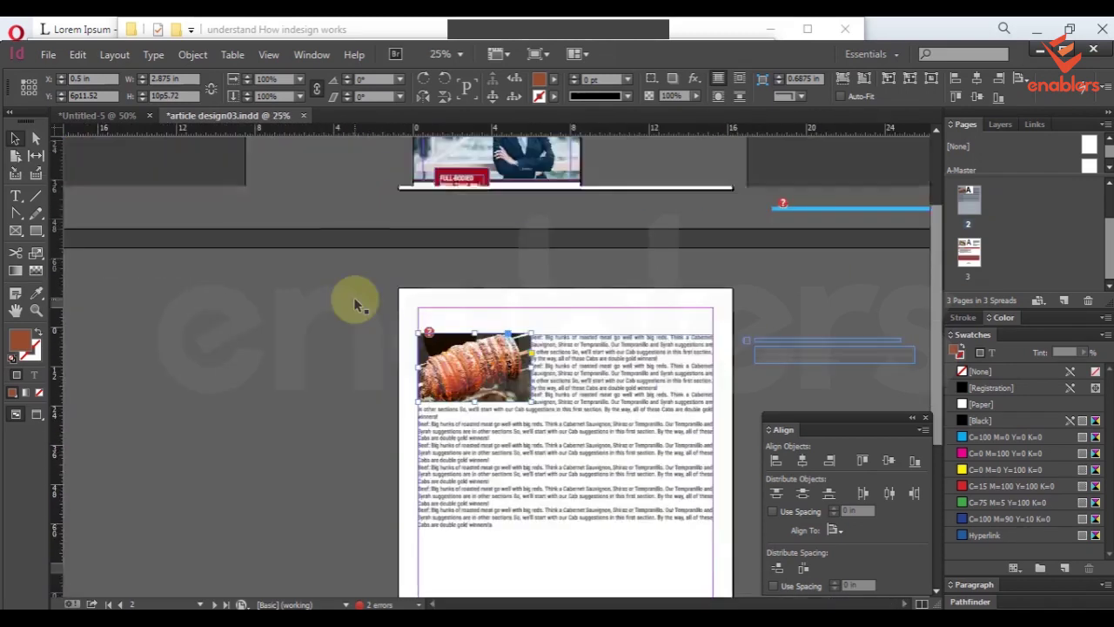
{"action": "scroll", "coordinate": [490, 441], "scroll_direction": "down", "scroll_amount": 5}
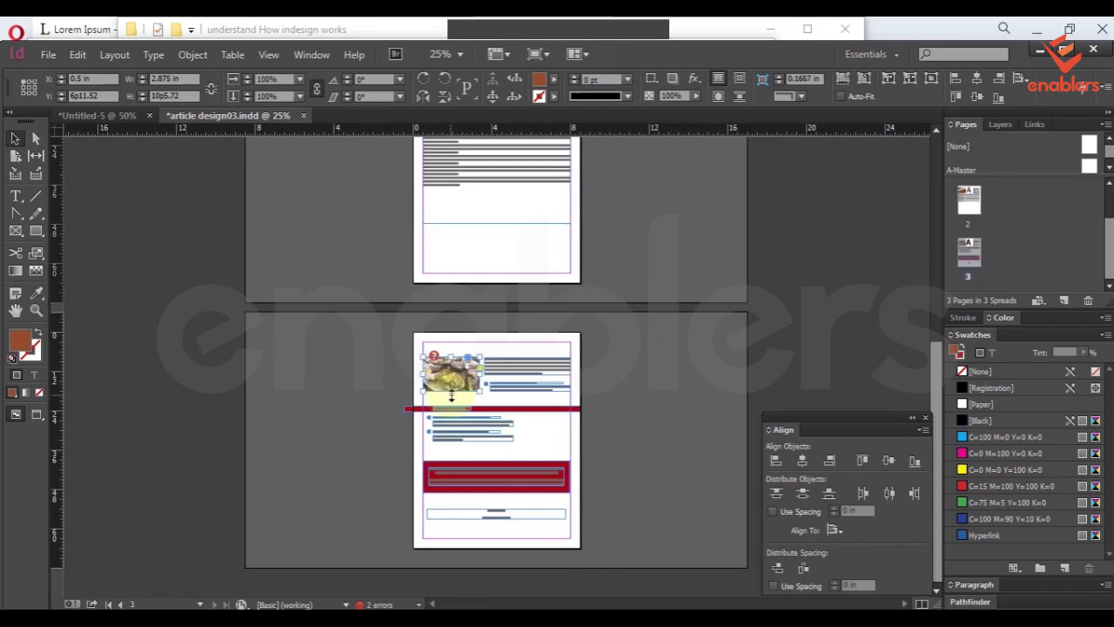
{"action": "left_click_drag", "start_coordinate": [466, 383], "coordinate": [457, 207]}
{"action": "scroll", "coordinate": [501, 283], "scroll_direction": "up", "scroll_amount": 3}
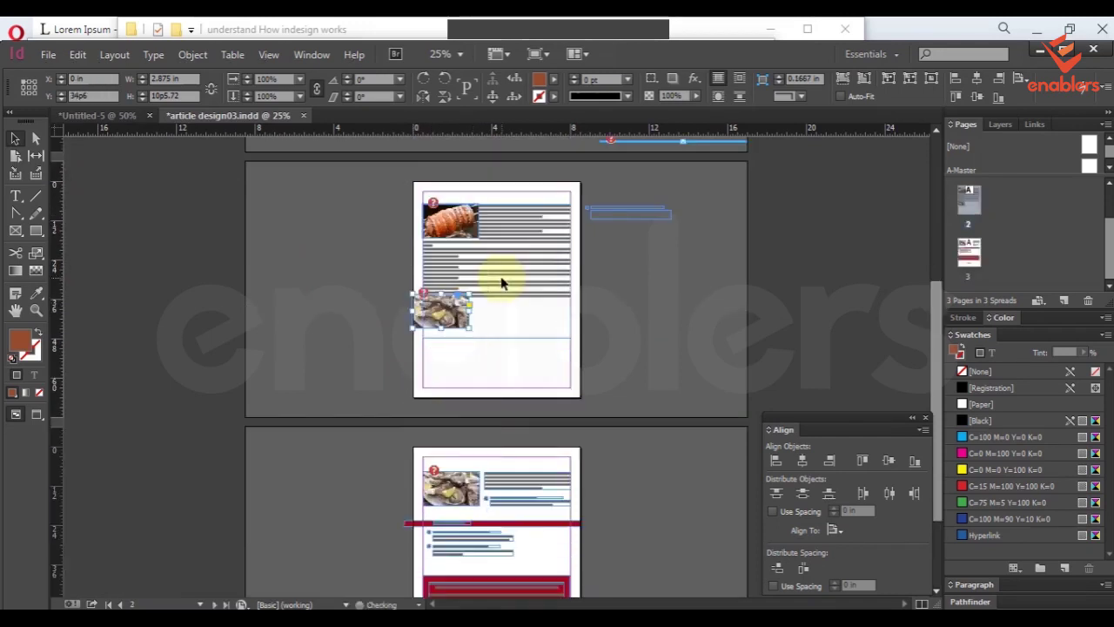
Position the oyster picture at the left margin below the beef picture, at about X 0.5 in, Y 20p7.68.
{"action": "key", "text": "ctrl+equal"}
{"action": "key", "text": "ctrl+equal"}
{"action": "scroll", "coordinate": [502, 278], "scroll_direction": "right", "scroll_amount": 3}
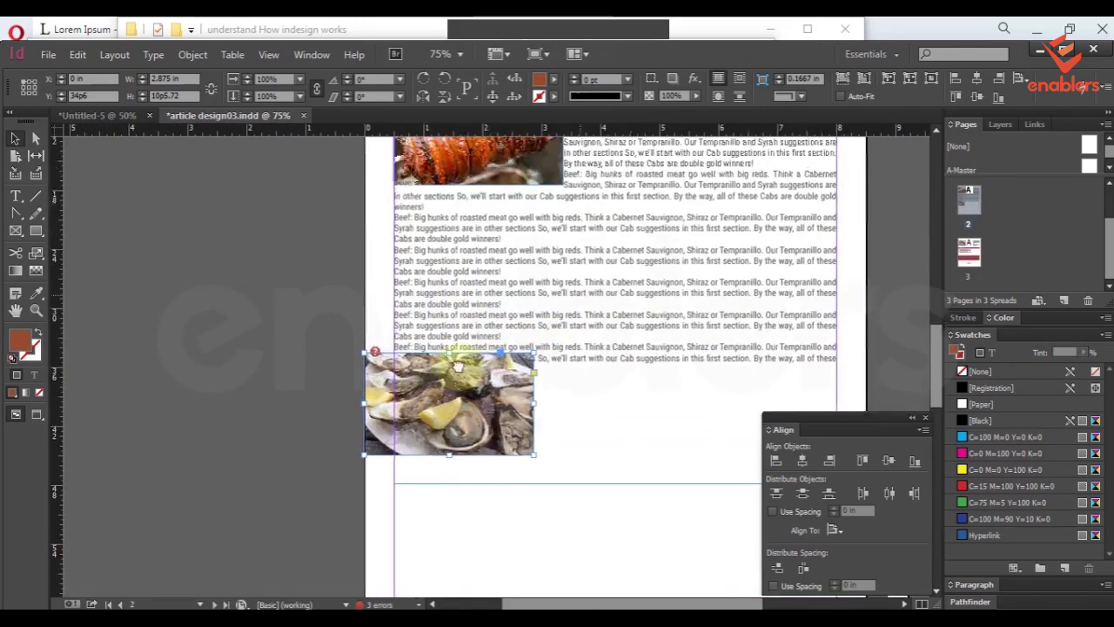
{"action": "left_click_drag", "start_coordinate": [389, 495], "coordinate": [419, 369]}
{"action": "left_click_drag", "start_coordinate": [552, 328], "coordinate": [443, 398]}
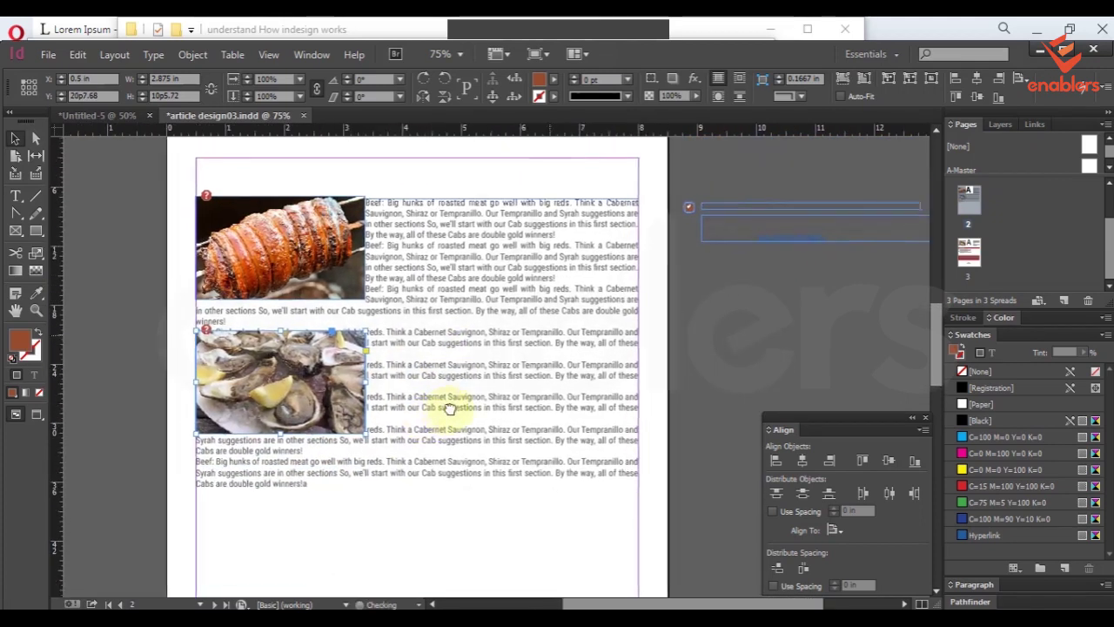
Make the text wrap around the bounding box of the oyster picture.
{"action": "left_click", "coordinate": [741, 81]}
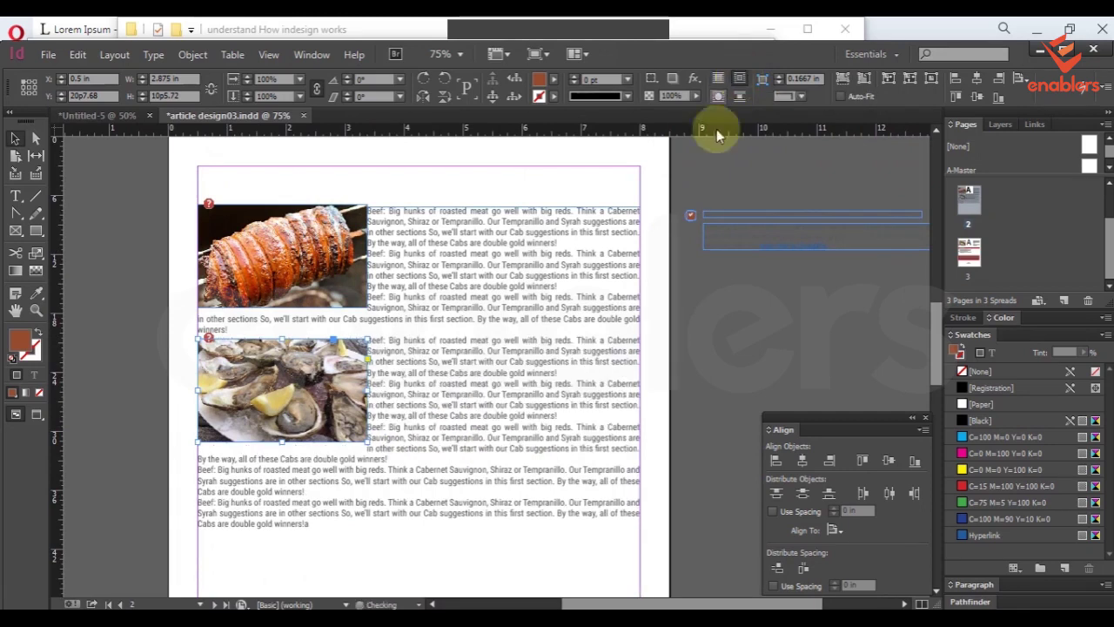
{"action": "scroll", "coordinate": [488, 349], "scroll_direction": "down", "scroll_amount": 2}
{"action": "scroll", "coordinate": [714, 338], "scroll_direction": "up", "scroll_amount": 3}
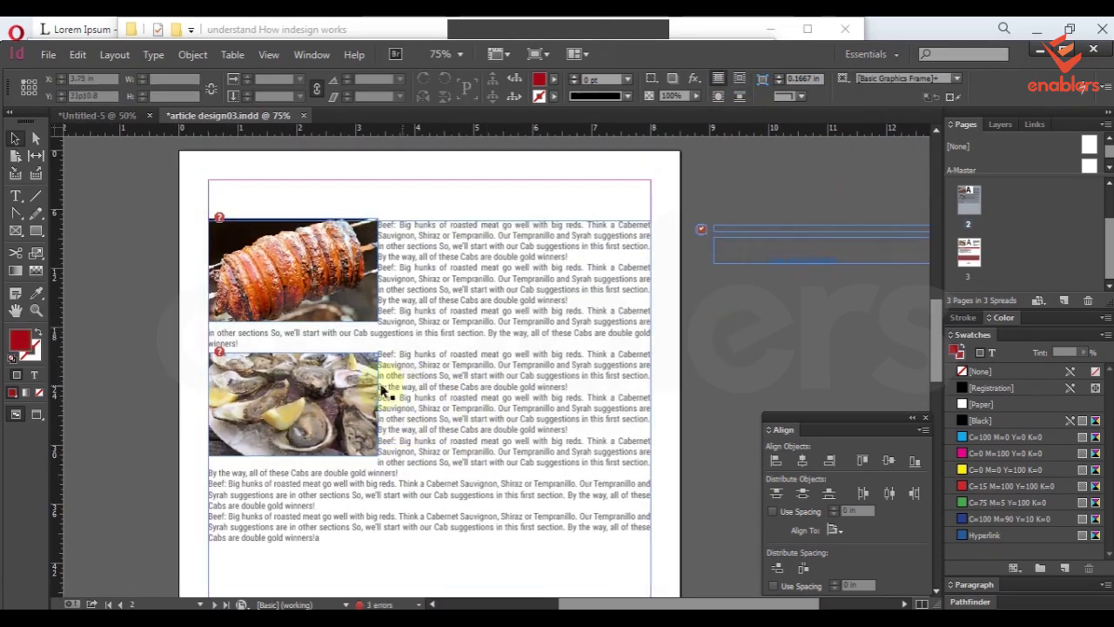
Move the oyster picture slightly lower along the left margin, to about Y 21p5.88, and deselect it.
{"action": "left_click_drag", "start_coordinate": [319, 392], "coordinate": [356, 421]}
{"action": "left_click", "coordinate": [766, 374]}
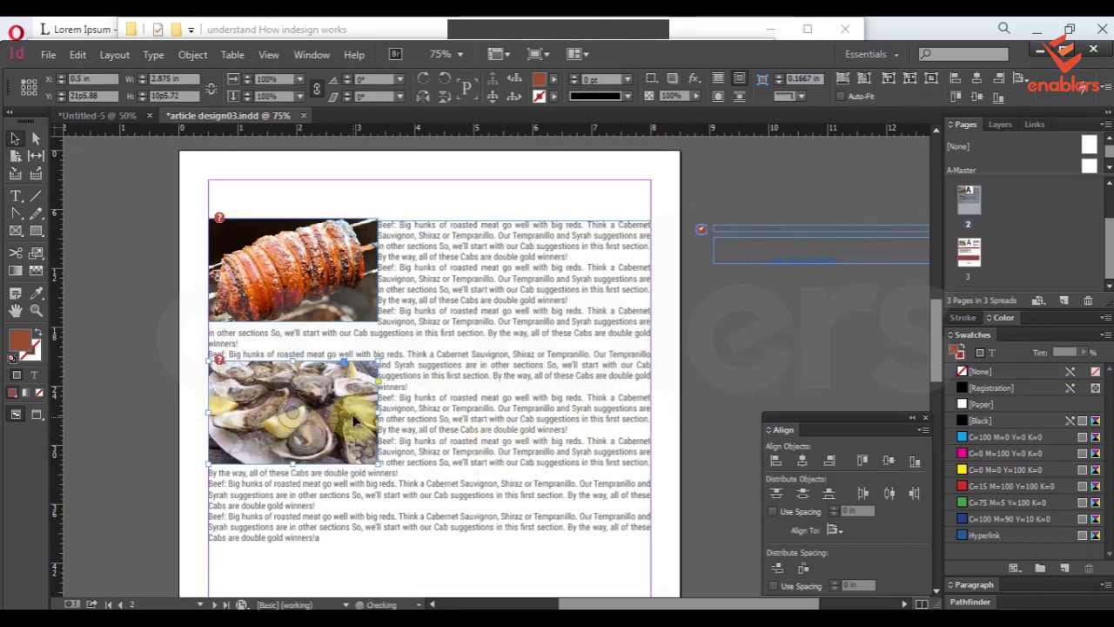
{"action": "left_click", "coordinate": [778, 393]}
{"action": "left_click_drag", "start_coordinate": [776, 374], "coordinate": [735, 332]}
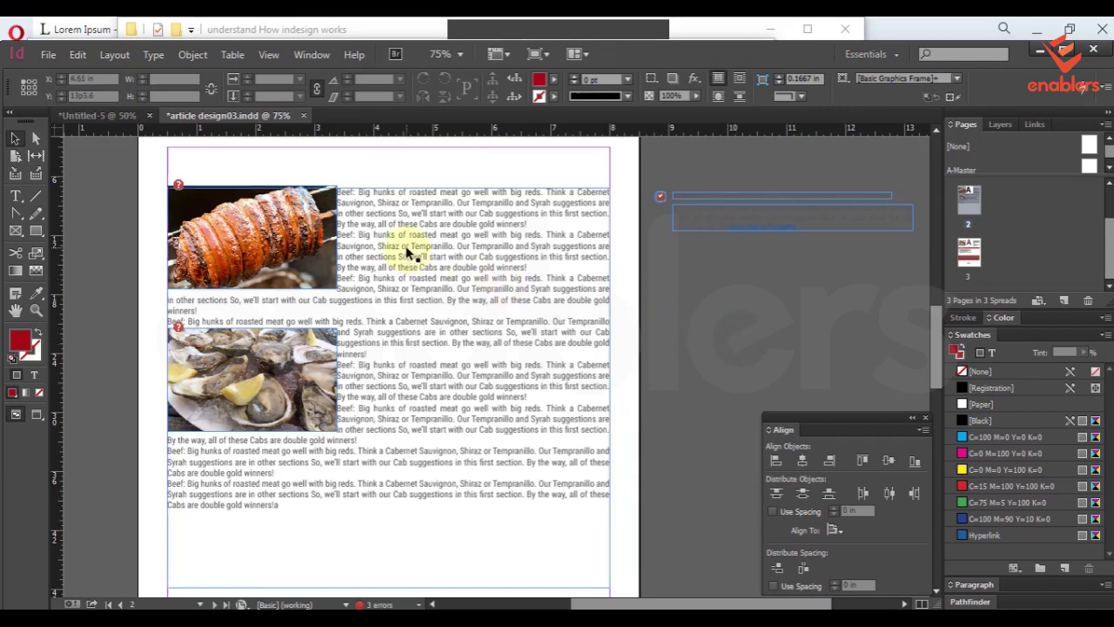
Set the beef picture's text wrap to its bounding box and delete the oyster picture from page 2.
{"action": "left_click", "coordinate": [278, 232]}
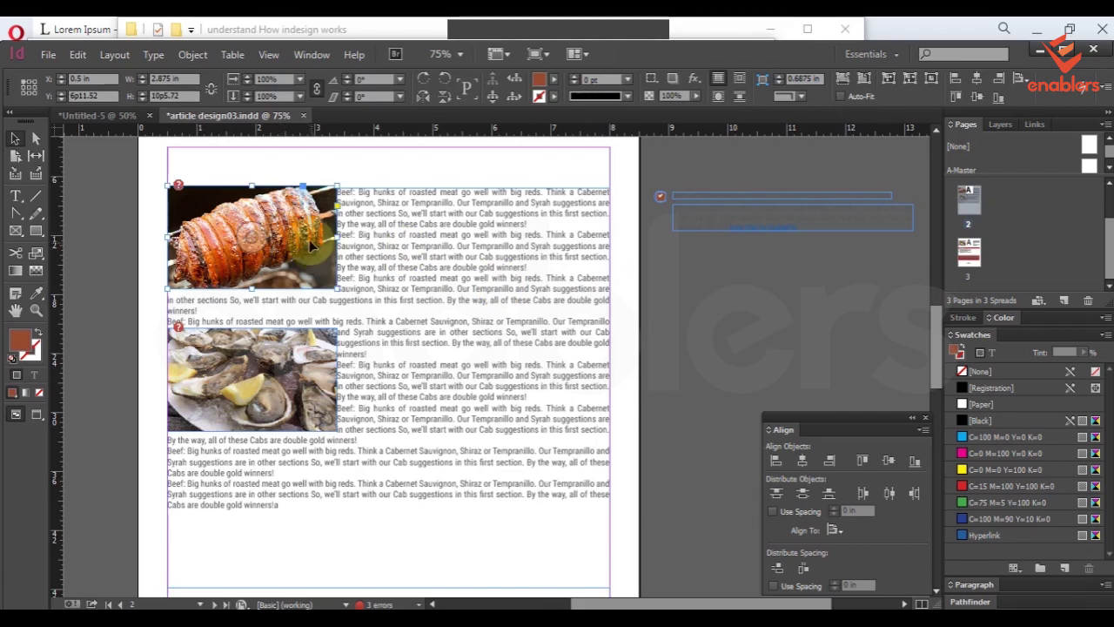
{"action": "left_click", "coordinate": [739, 79]}
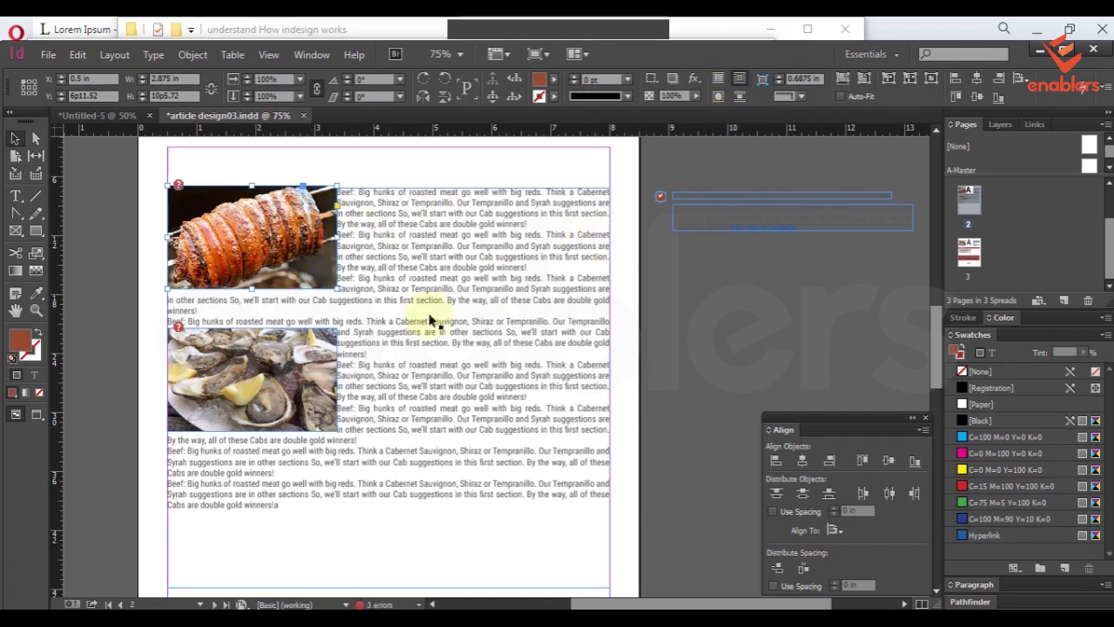
{"action": "left_click", "coordinate": [309, 391]}
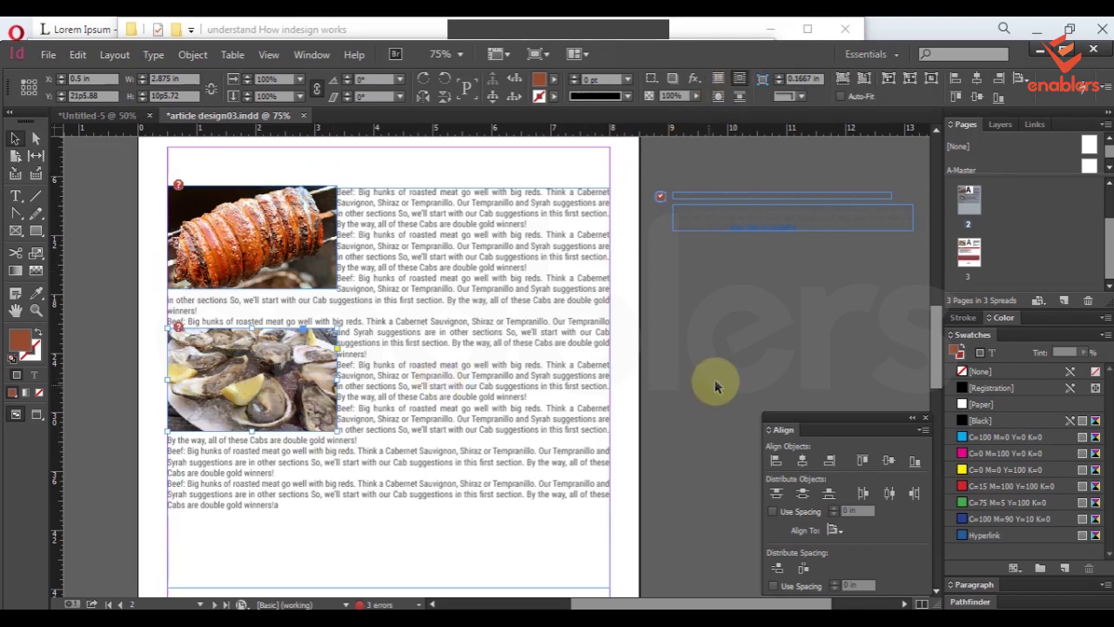
{"action": "key", "text": "Delete"}
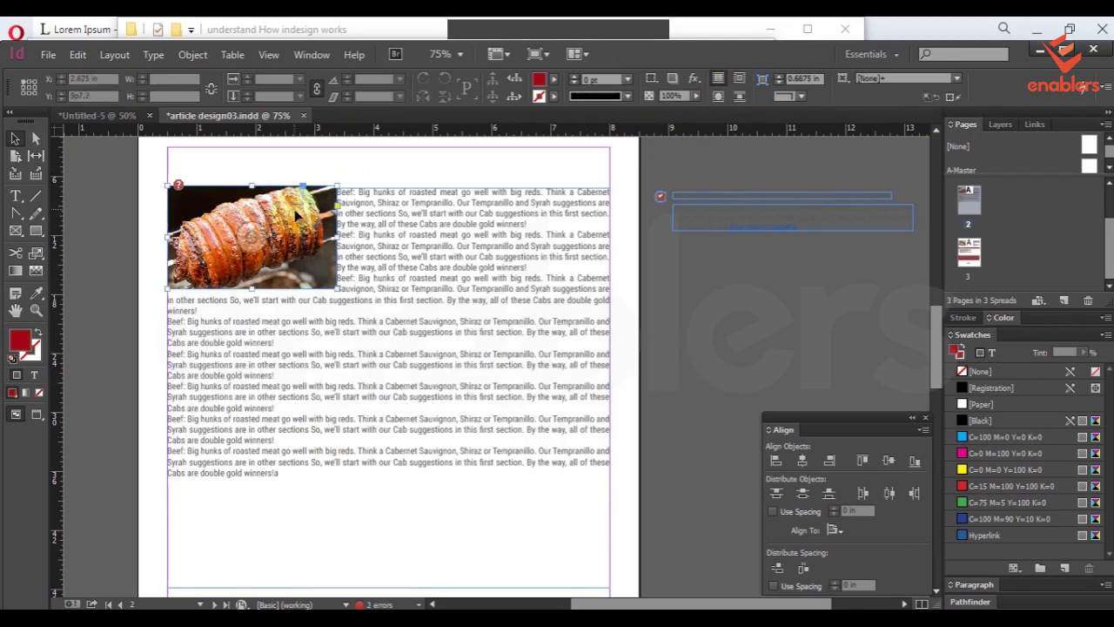
Move the beef picture into the middle of the text, at about X 2.59 in, Y 13p9.6, and set its text wrap to Jump object.
{"action": "left_click", "coordinate": [296, 213]}
{"action": "left_click_drag", "start_coordinate": [294, 213], "coordinate": [406, 241]}
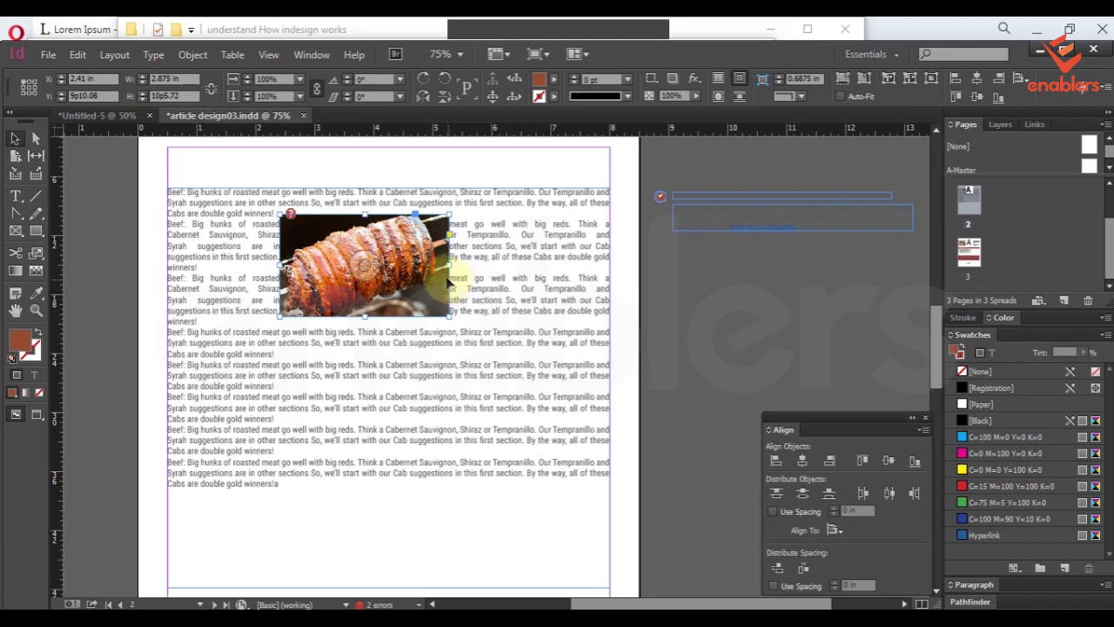
{"action": "left_click_drag", "start_coordinate": [431, 274], "coordinate": [439, 299]}
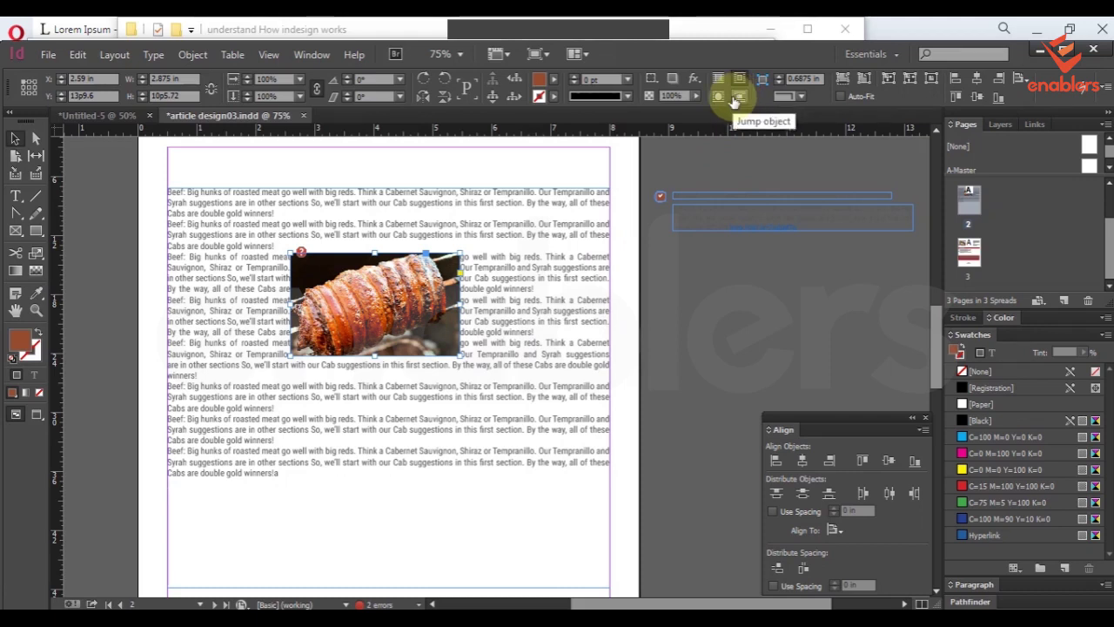
{"action": "left_click", "coordinate": [734, 102]}
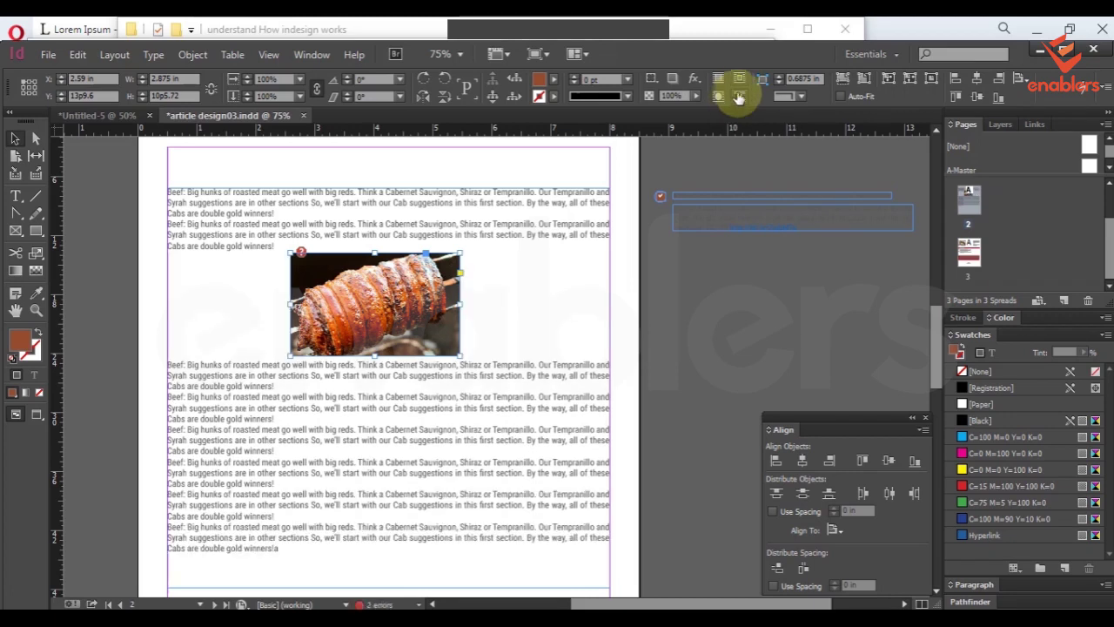
{"action": "left_click", "coordinate": [755, 326]}
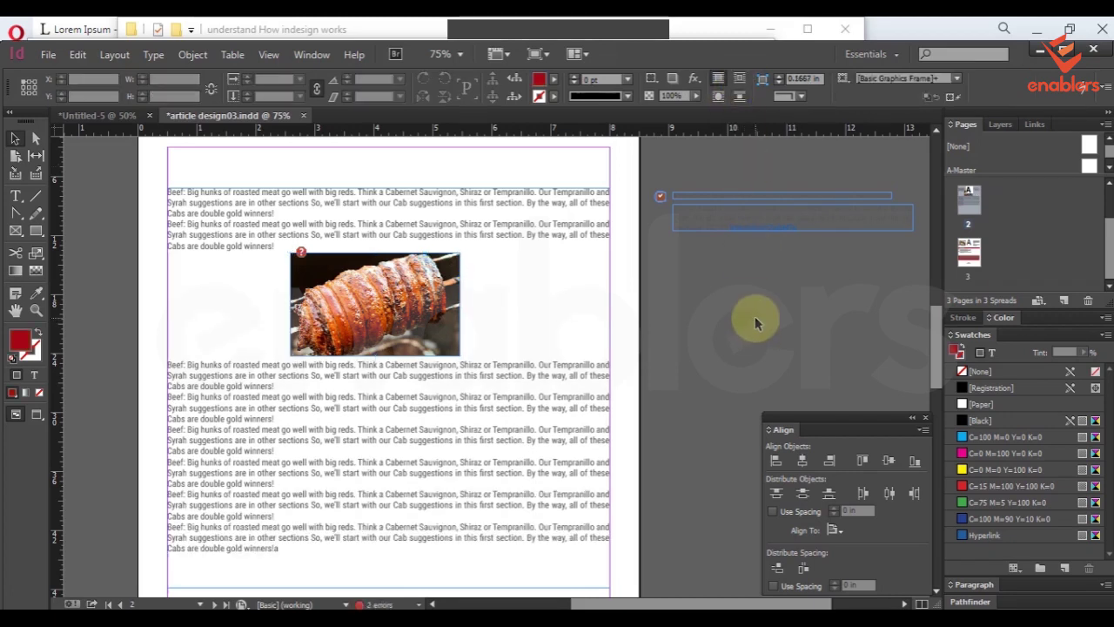
Widen the beef picture's frame on both sides to span the full text column, 7.5 in wide.
{"action": "left_click", "coordinate": [456, 311]}
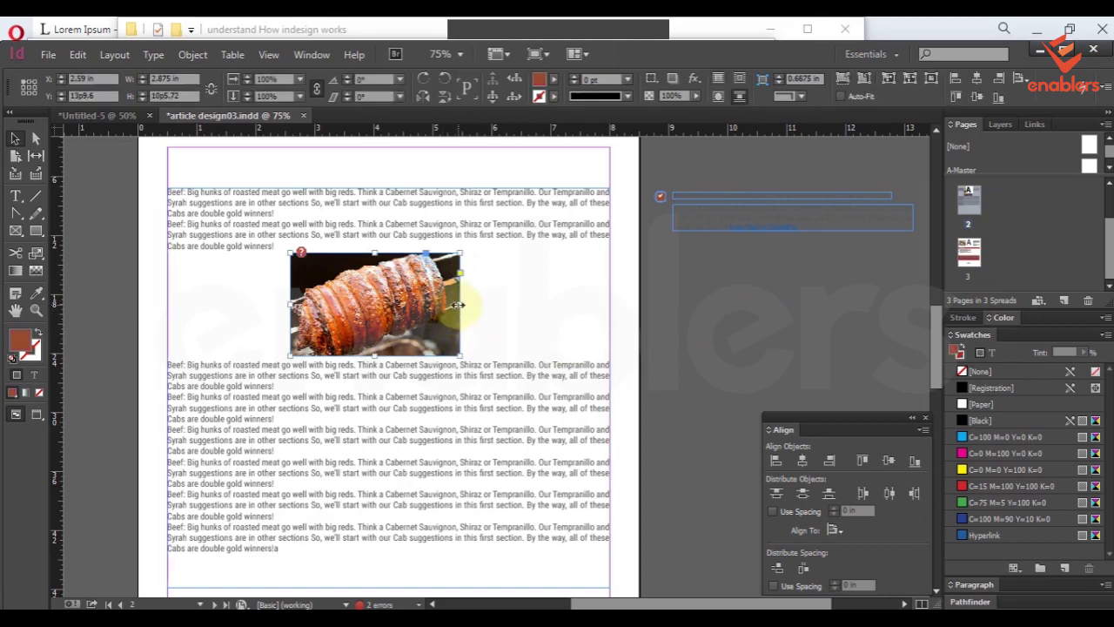
{"action": "left_click_drag", "start_coordinate": [459, 304], "coordinate": [610, 304]}
{"action": "left_click", "coordinate": [290, 305]}
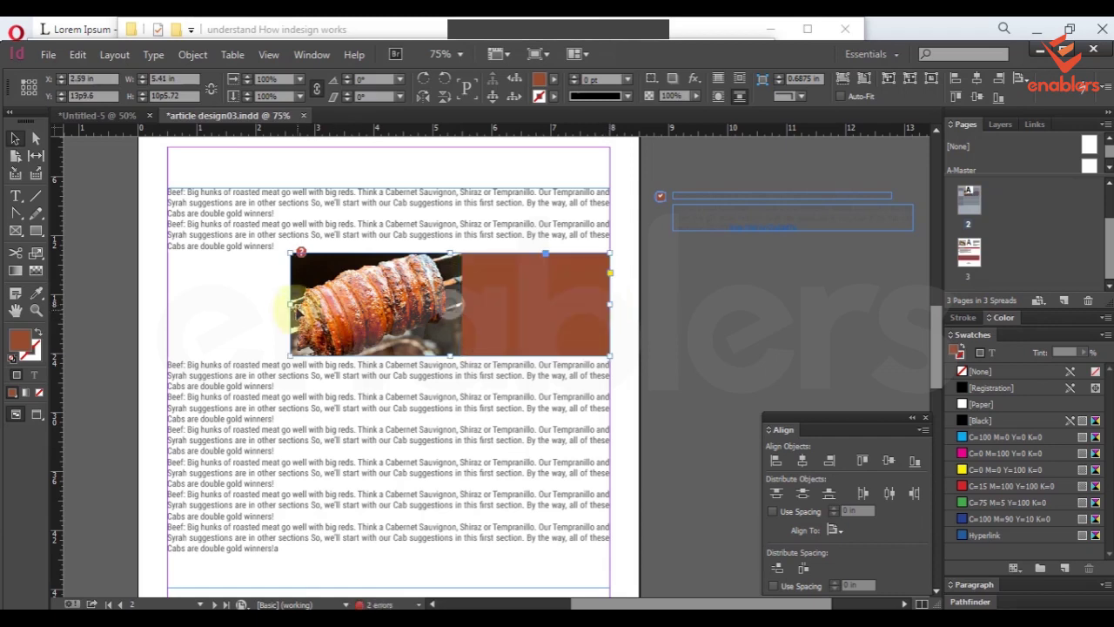
{"action": "left_click_drag", "start_coordinate": [290, 305], "coordinate": [167, 304]}
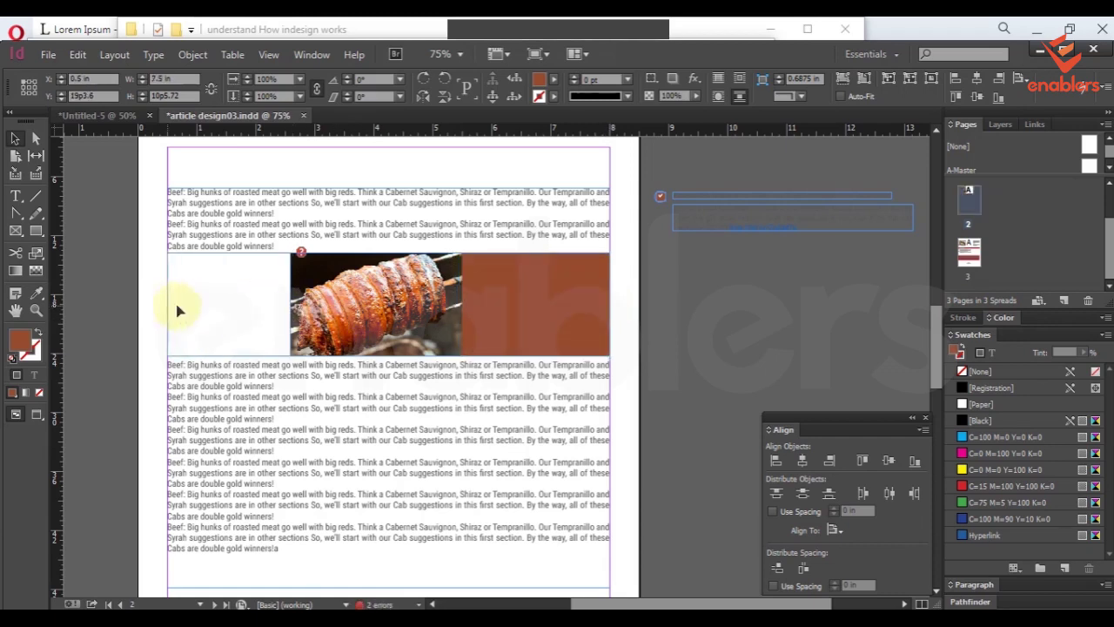
Enlarge the beef image inside its frame until it fills the frame's whole width, and deselect it.
{"action": "double_click", "coordinate": [461, 309]}
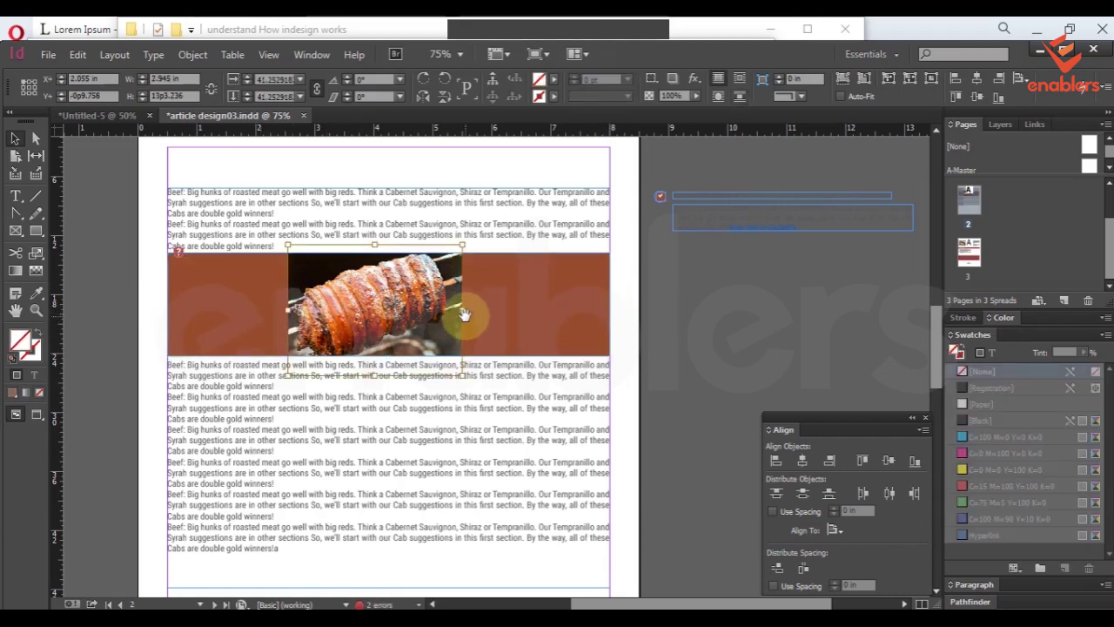
{"action": "left_click_drag", "start_coordinate": [461, 307], "coordinate": [612, 310]}
{"action": "left_click", "coordinate": [727, 323]}
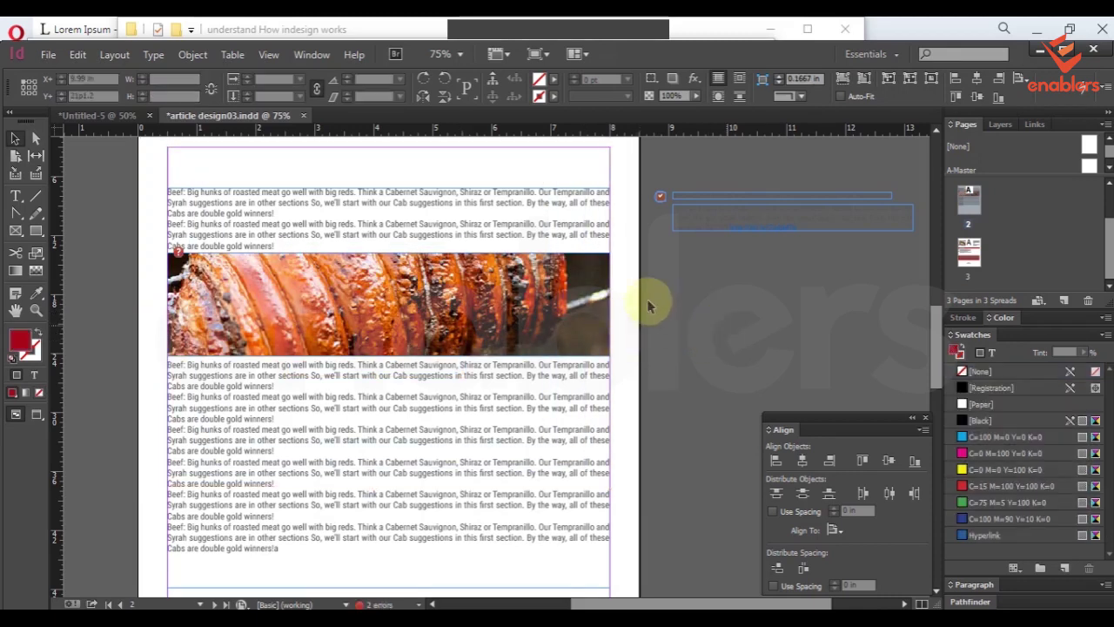
{"action": "left_click", "coordinate": [655, 360]}
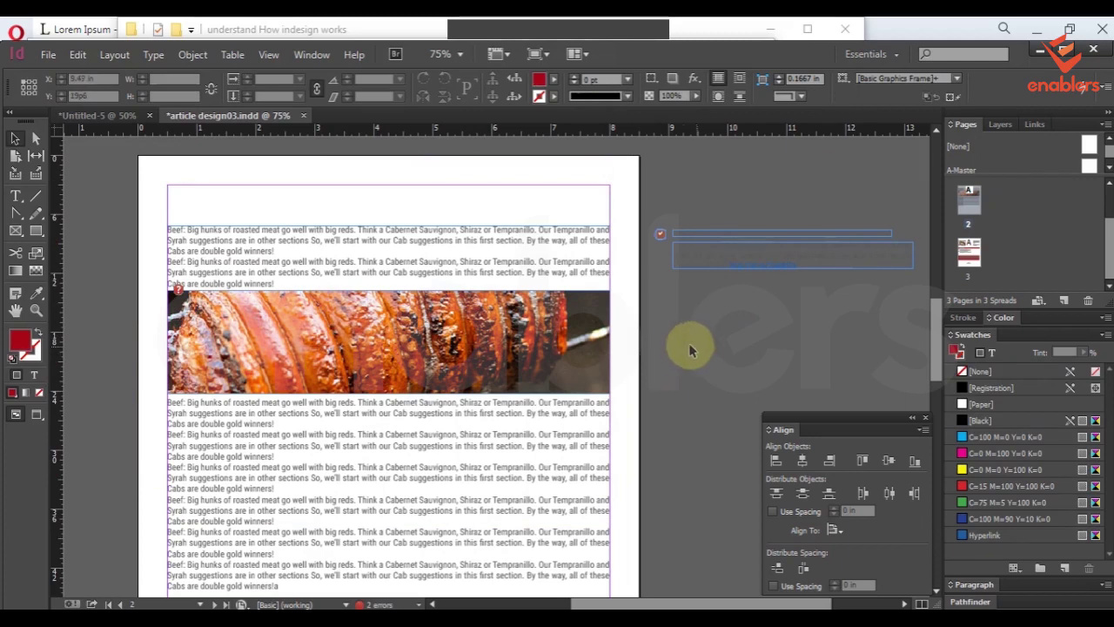
Move the wide beef picture up to the start of the text, at about Y 7p0.96, keeping the Jump object wrap.
{"action": "scroll", "coordinate": [518, 340], "scroll_direction": "down", "scroll_amount": 1}
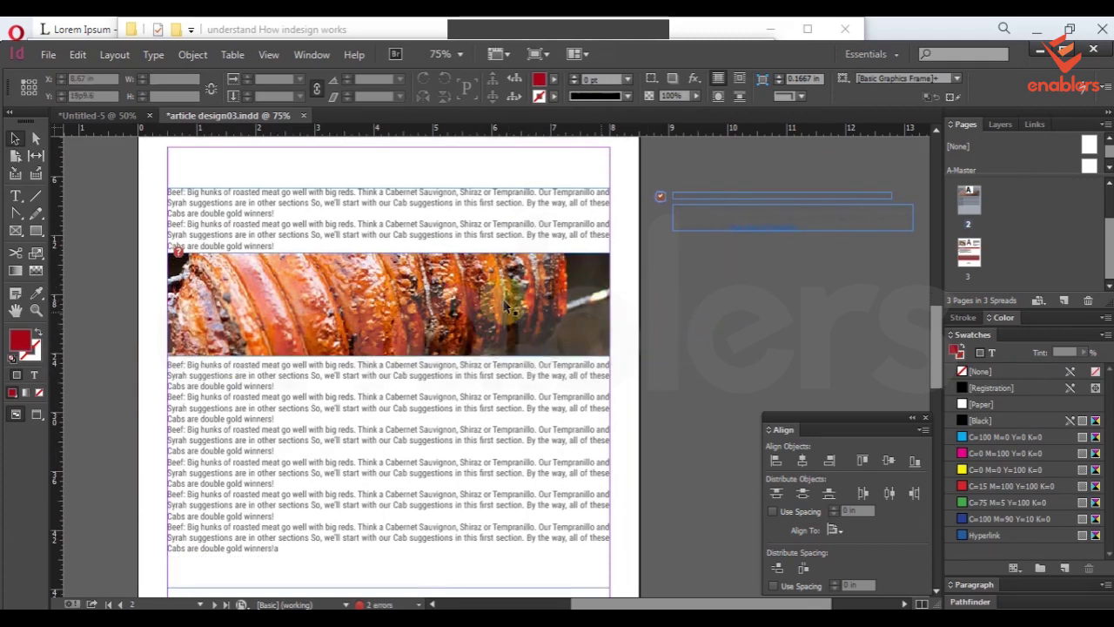
{"action": "left_click_drag", "start_coordinate": [526, 309], "coordinate": [539, 298]}
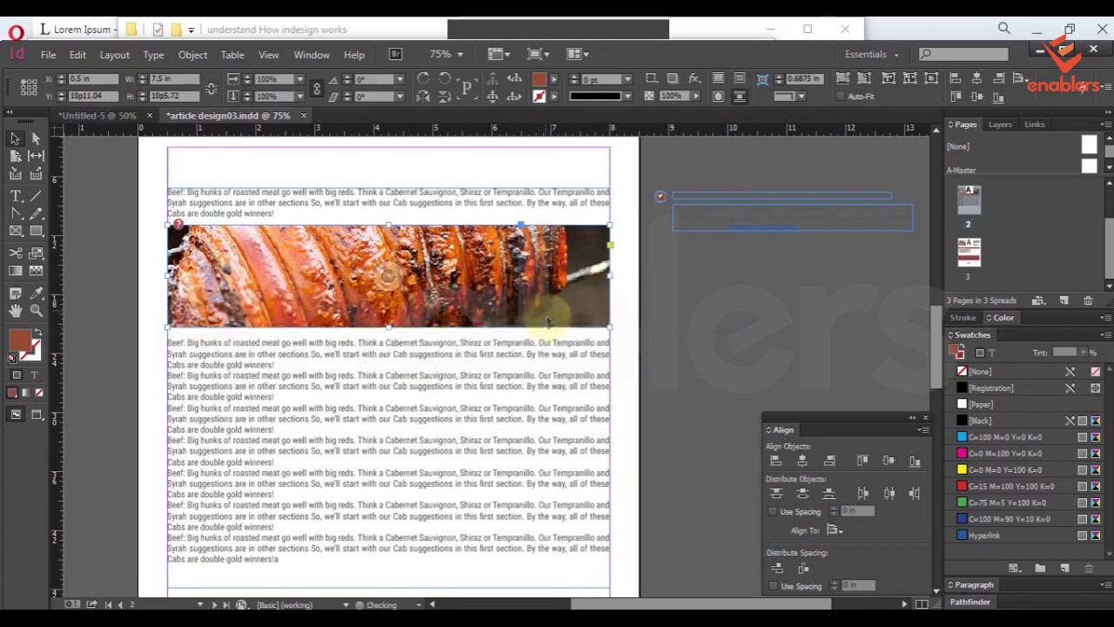
{"action": "scroll", "coordinate": [548, 320], "scroll_direction": "up", "scroll_amount": 2}
{"action": "scroll", "coordinate": [481, 327], "scroll_direction": "down", "scroll_amount": 3}
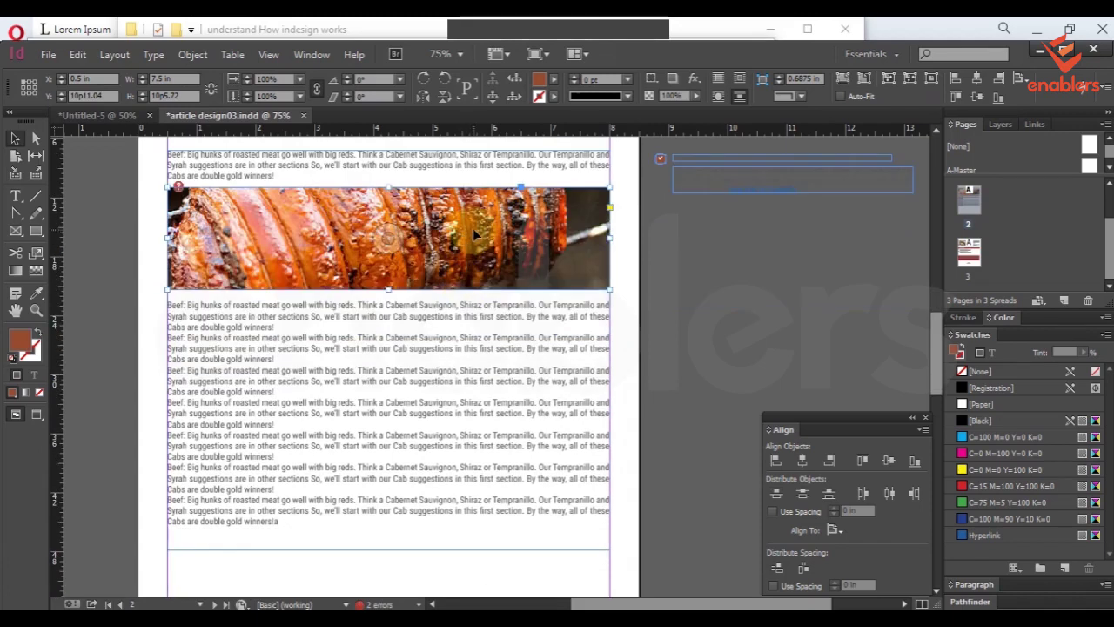
{"action": "left_click_drag", "start_coordinate": [473, 228], "coordinate": [554, 261]}
{"action": "scroll", "coordinate": [523, 435], "scroll_direction": "up", "scroll_amount": 1}
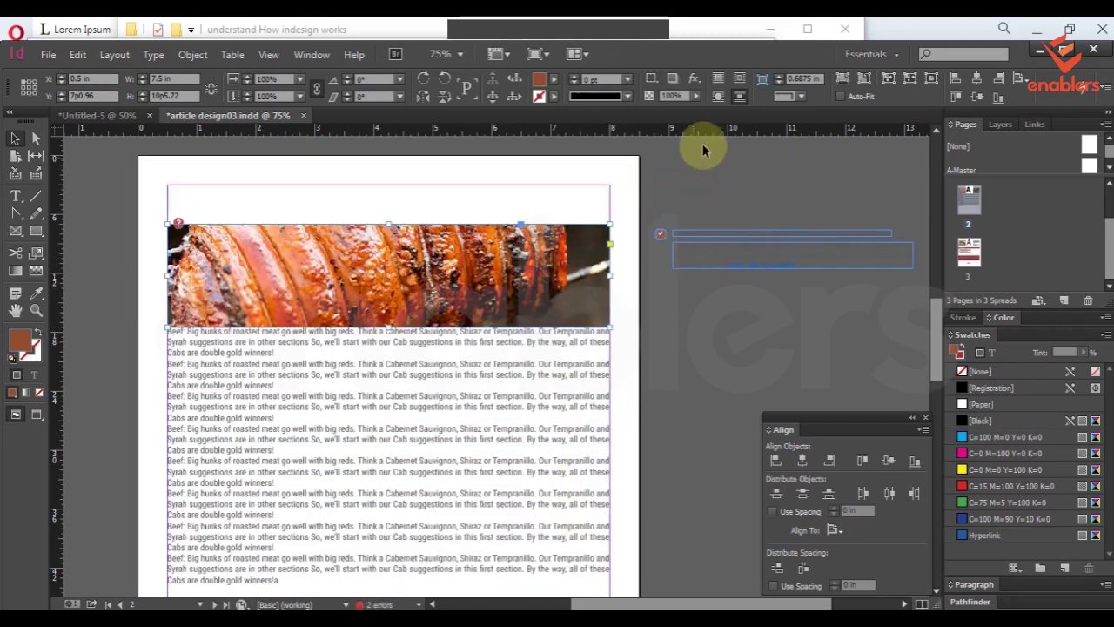
{"action": "left_click", "coordinate": [741, 102]}
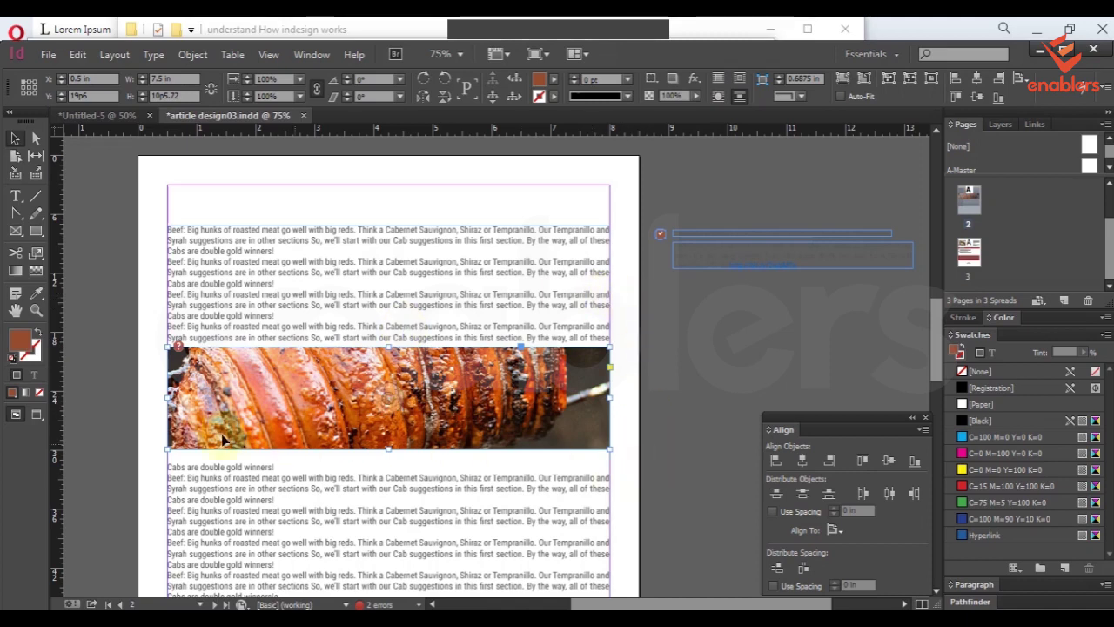
Set the beef picture's text wrap to follow the object shape and move the picture near the text's end, at about Y 30p11.52.
{"action": "left_click_drag", "start_coordinate": [607, 400], "coordinate": [503, 398]}
{"action": "key", "text": "ctrl+z"}
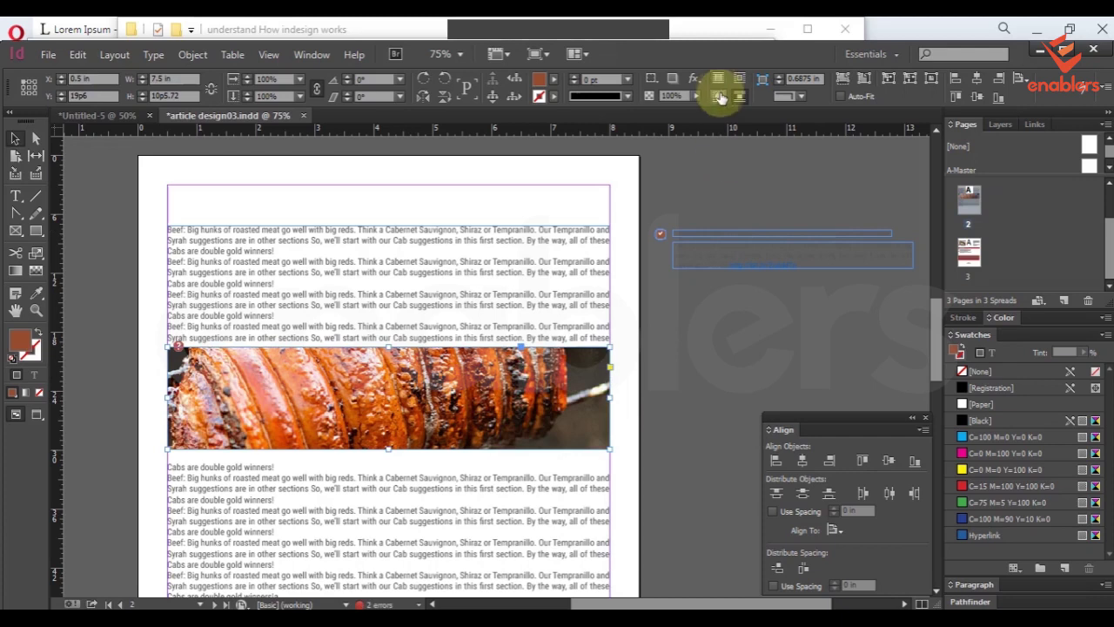
{"action": "left_click", "coordinate": [720, 98]}
{"action": "scroll", "coordinate": [423, 392], "scroll_direction": "down", "scroll_amount": 2}
{"action": "left_click", "coordinate": [664, 331]}
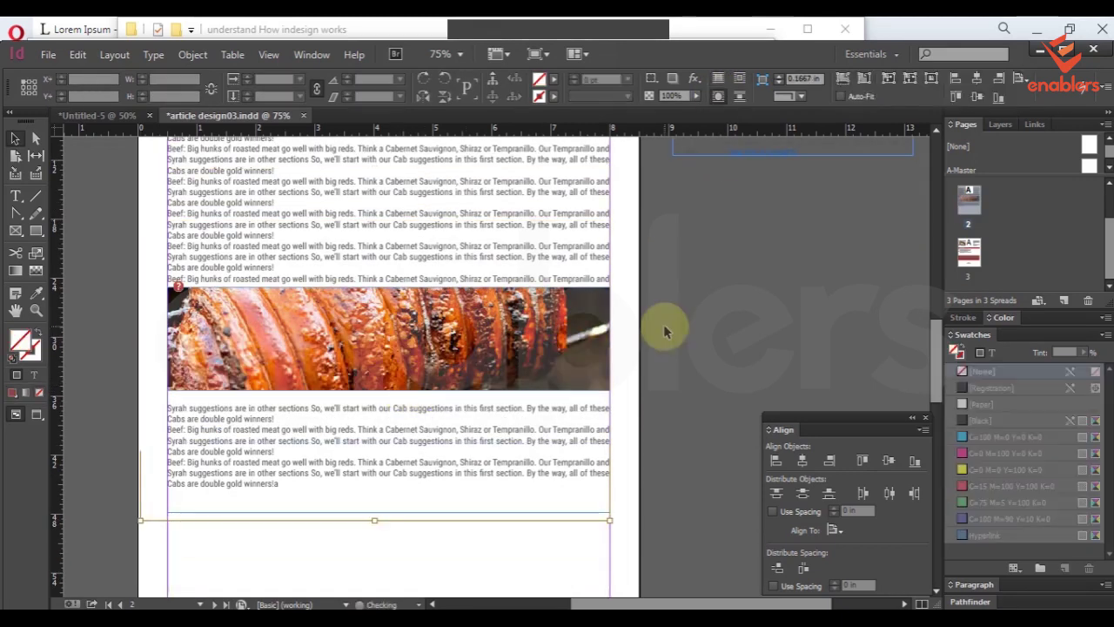
{"action": "left_click_drag", "start_coordinate": [571, 334], "coordinate": [572, 393]}
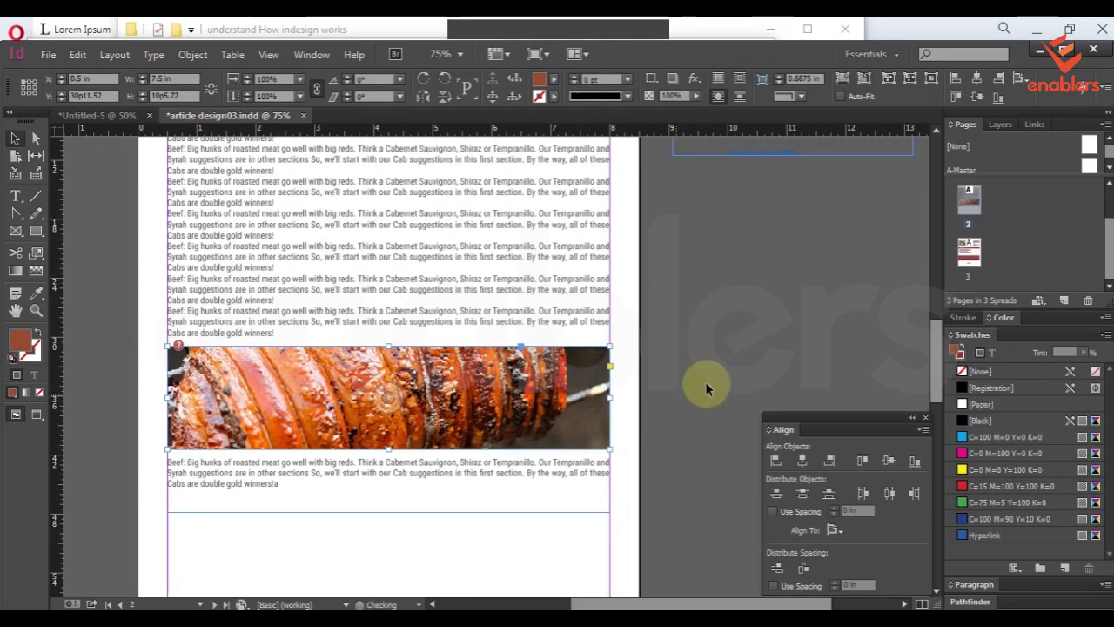
Move the beef picture off page 2 onto the pasteboard beside it, at about X 9.53 in, Y 19p9.6.
{"action": "scroll", "coordinate": [692, 405], "scroll_direction": "up", "scroll_amount": 4}
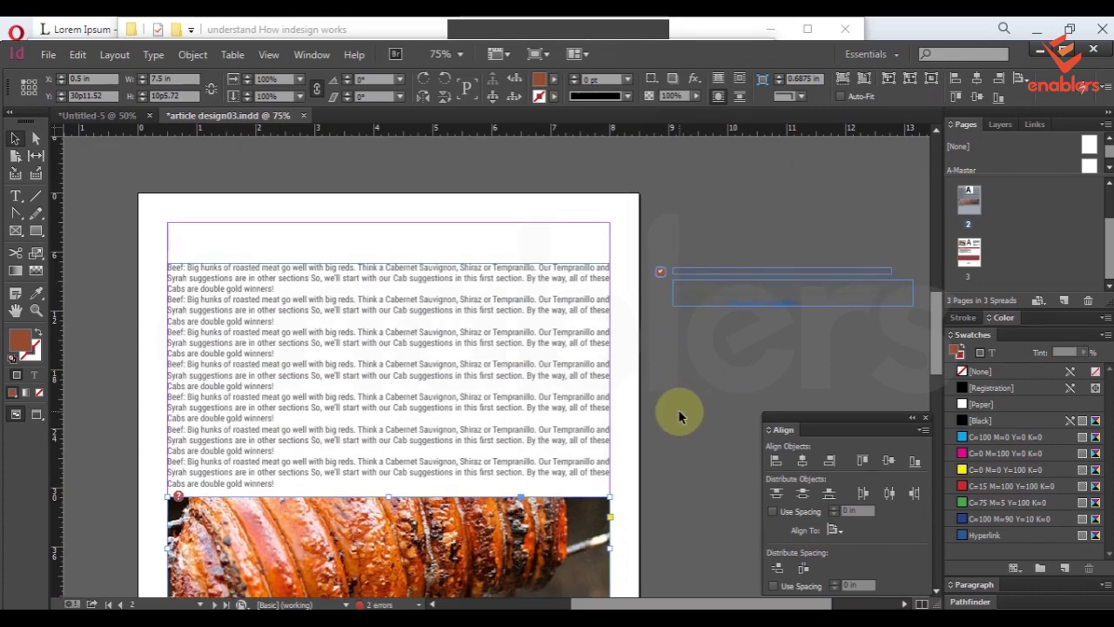
{"action": "scroll", "coordinate": [678, 408], "scroll_direction": "down", "scroll_amount": 3}
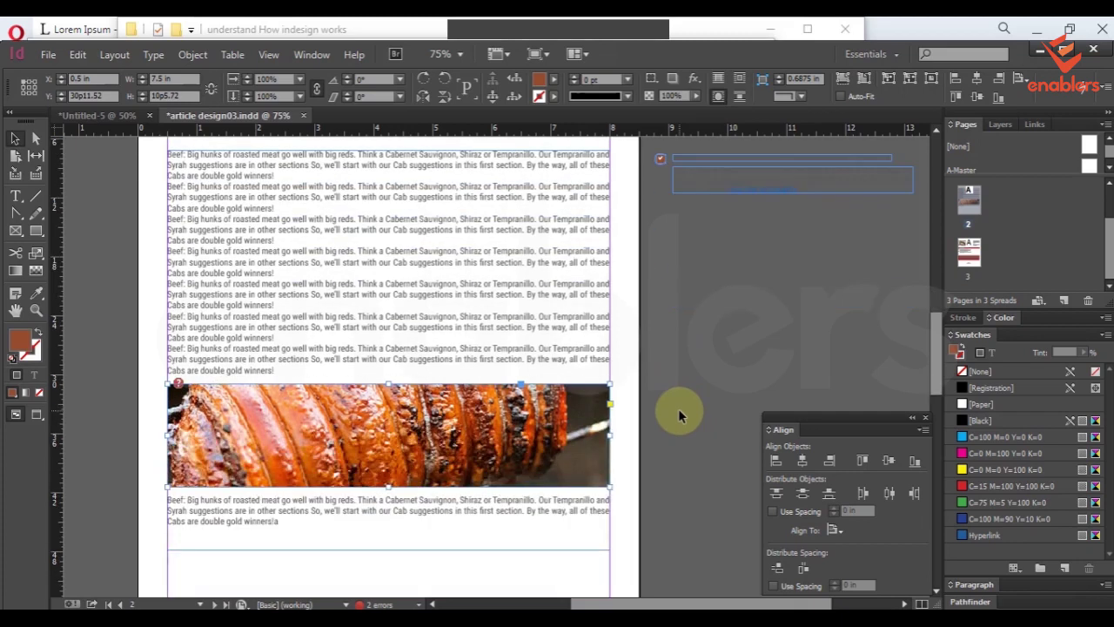
{"action": "scroll", "coordinate": [613, 305], "scroll_direction": "up", "scroll_amount": 3}
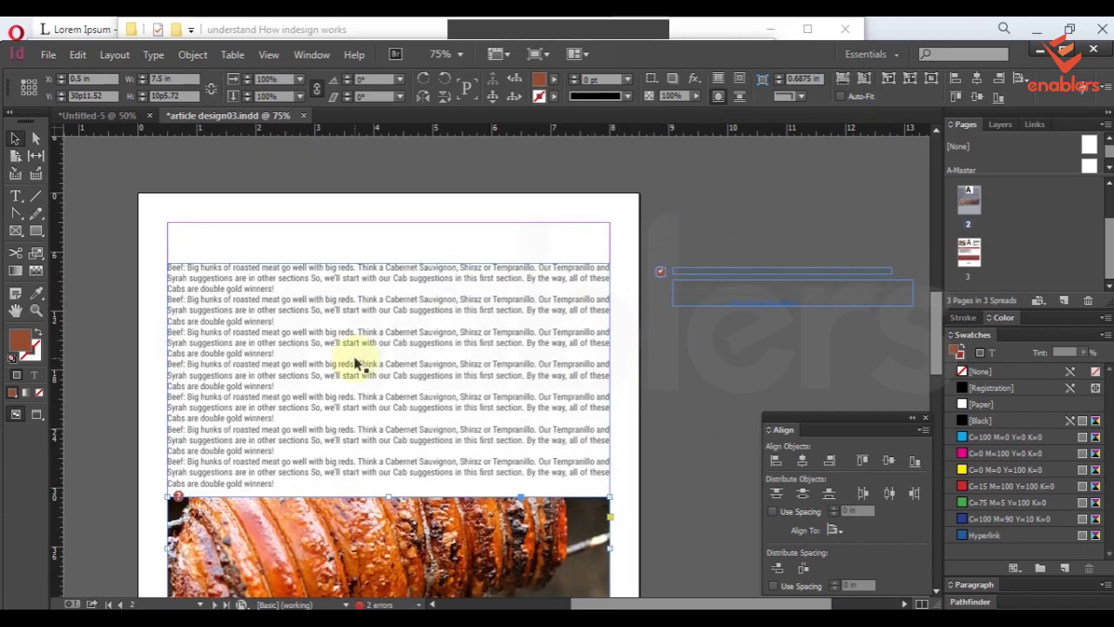
{"action": "scroll", "coordinate": [348, 409], "scroll_direction": "down", "scroll_amount": 3}
{"action": "left_click_drag", "start_coordinate": [229, 432], "coordinate": [762, 324]}
{"action": "key", "text": "ctrl+minus"}
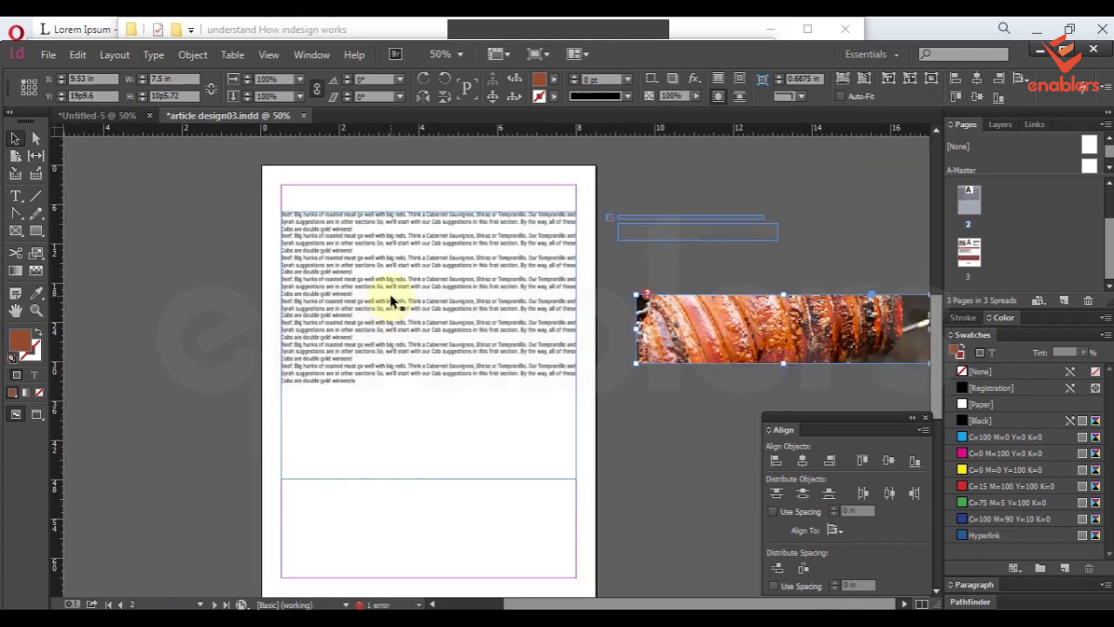
Move the article text frame to the top margin at Y 3p0 and extend it to the bottom margin, 60p0 high.
{"action": "left_click", "coordinate": [323, 266]}
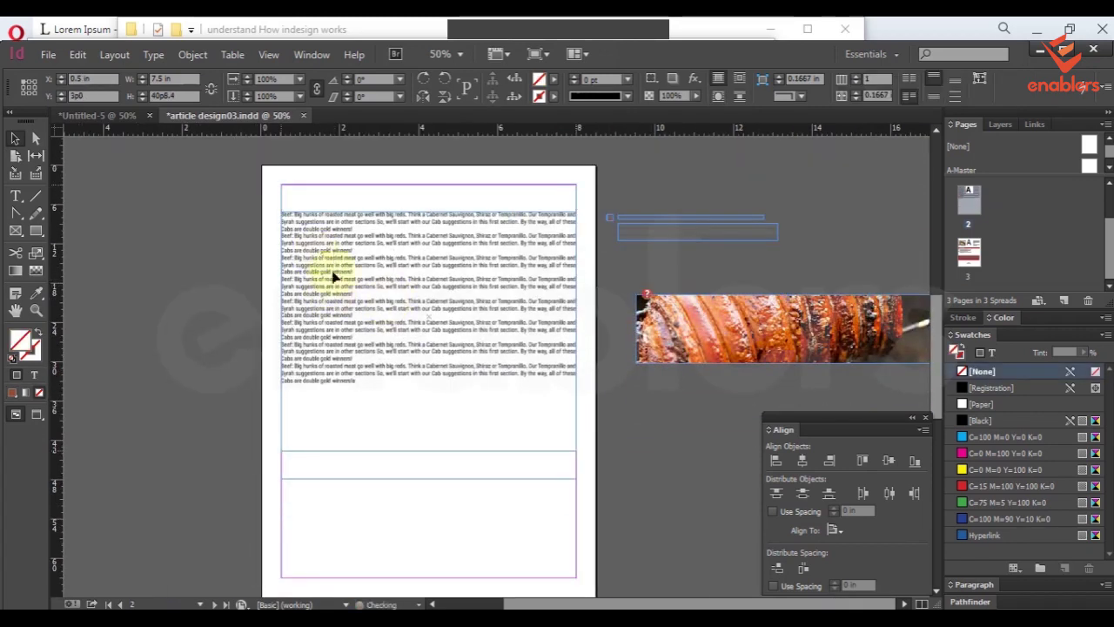
{"action": "scroll", "coordinate": [419, 400], "scroll_direction": "down", "scroll_amount": 2}
{"action": "left_click_drag", "start_coordinate": [431, 374], "coordinate": [459, 506]}
{"action": "scroll", "coordinate": [459, 507], "scroll_direction": "up", "scroll_amount": 1}
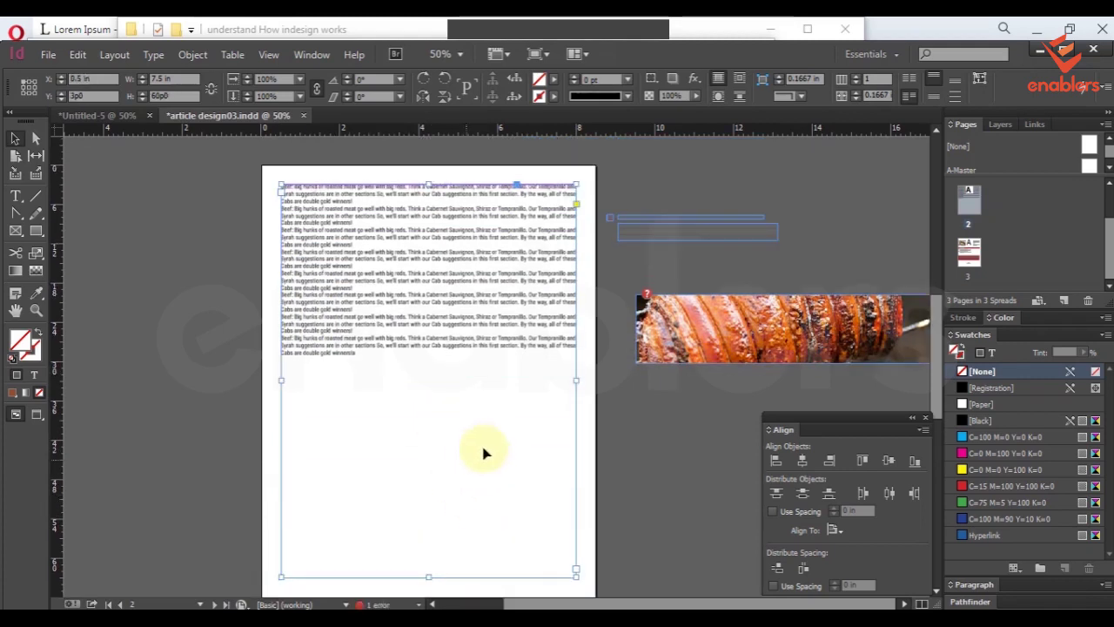
Duplicate the article text by pasting a copy of all its paragraphs below the existing ones in the frame.
{"action": "double_click", "coordinate": [436, 335]}
{"action": "key", "text": "ctrl+a"}
{"action": "key", "text": "ctrl+v"}
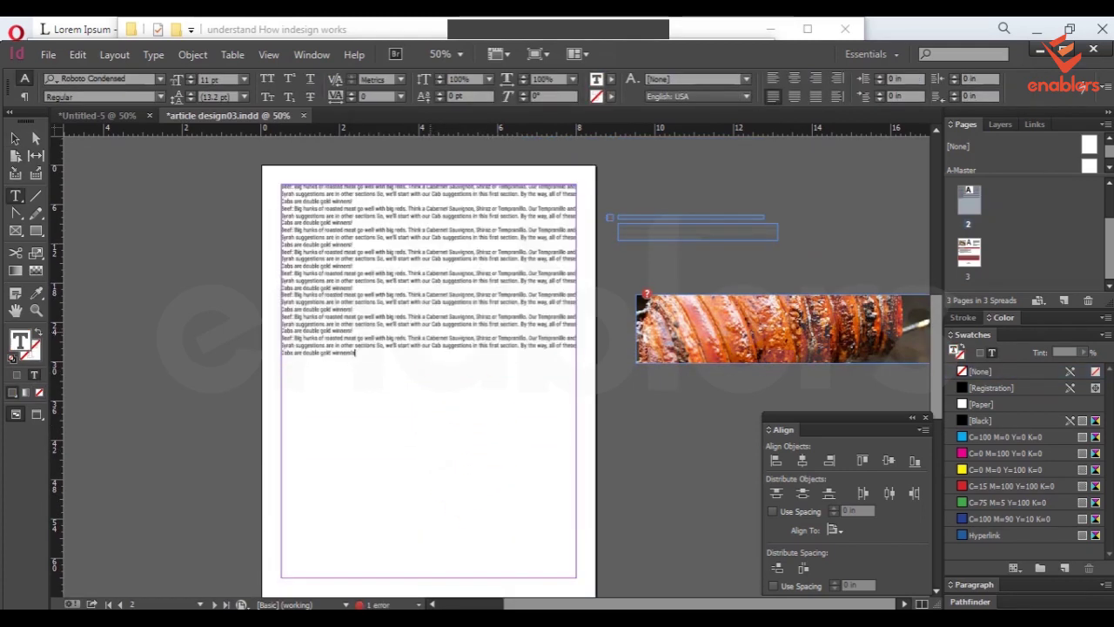
{"action": "key", "text": "ctrl+v"}
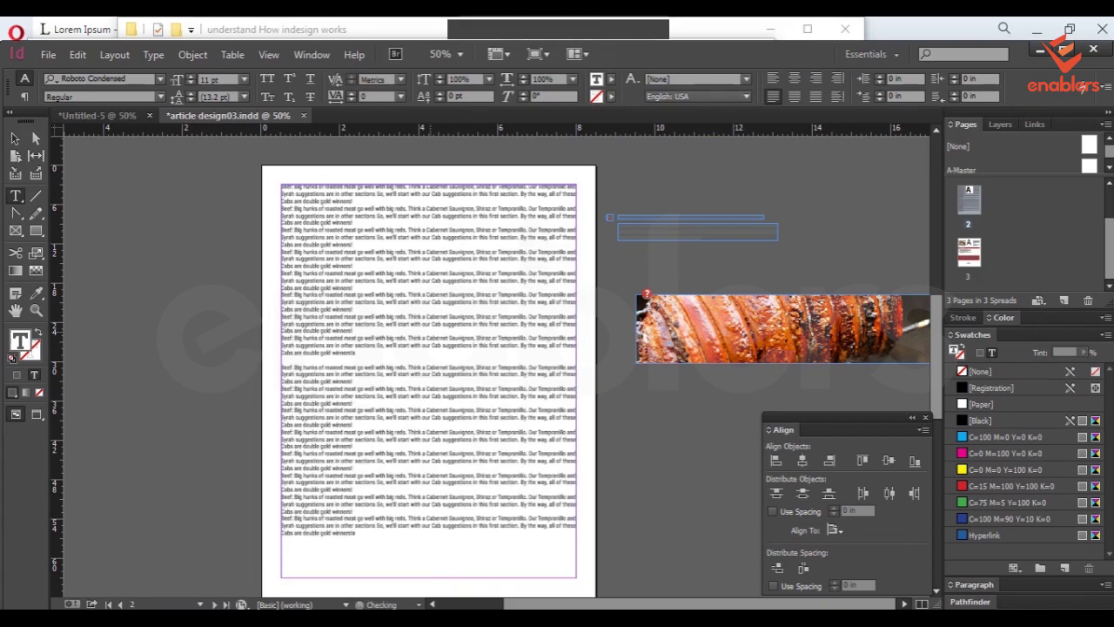
{"action": "key", "text": "ctrl+a"}
Apply the object shape text wrap to the beef picture on the pasteboard.
{"action": "left_click", "coordinate": [15, 138]}
{"action": "key", "text": "ctrl+equal"}
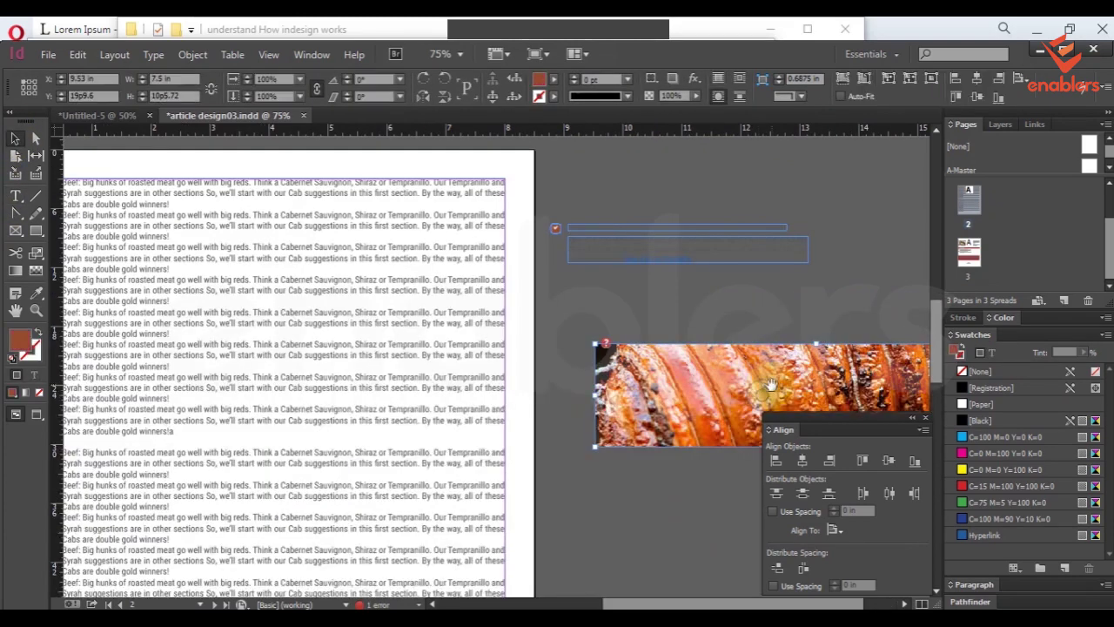
{"action": "left_click_drag", "start_coordinate": [366, 282], "coordinate": [503, 331]}
{"action": "key", "text": "ctrl+z"}
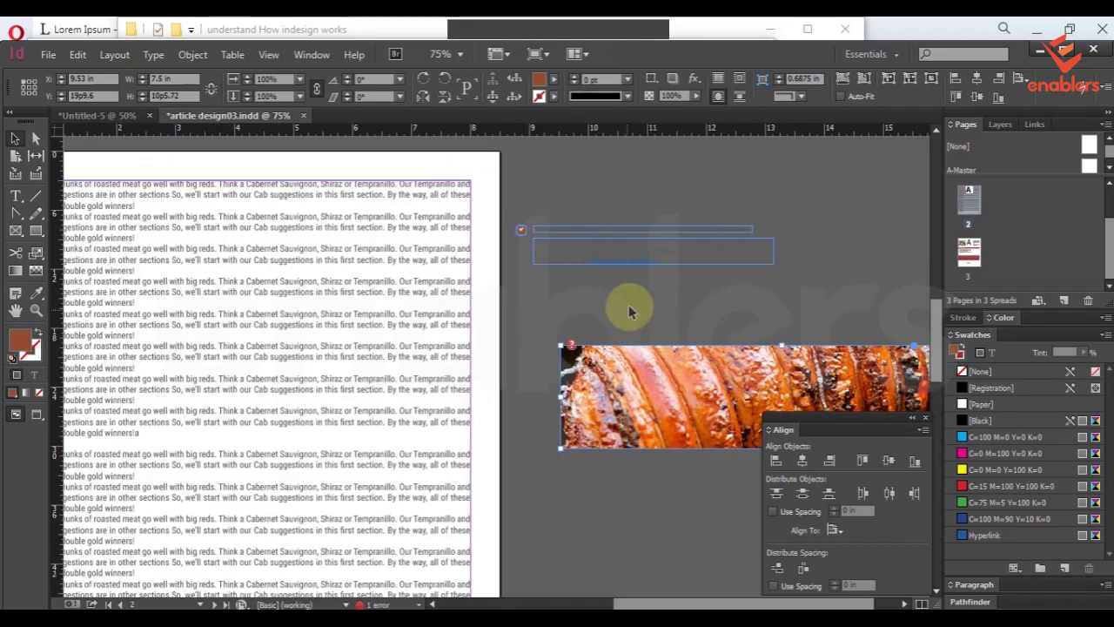
{"action": "left_click", "coordinate": [718, 96]}
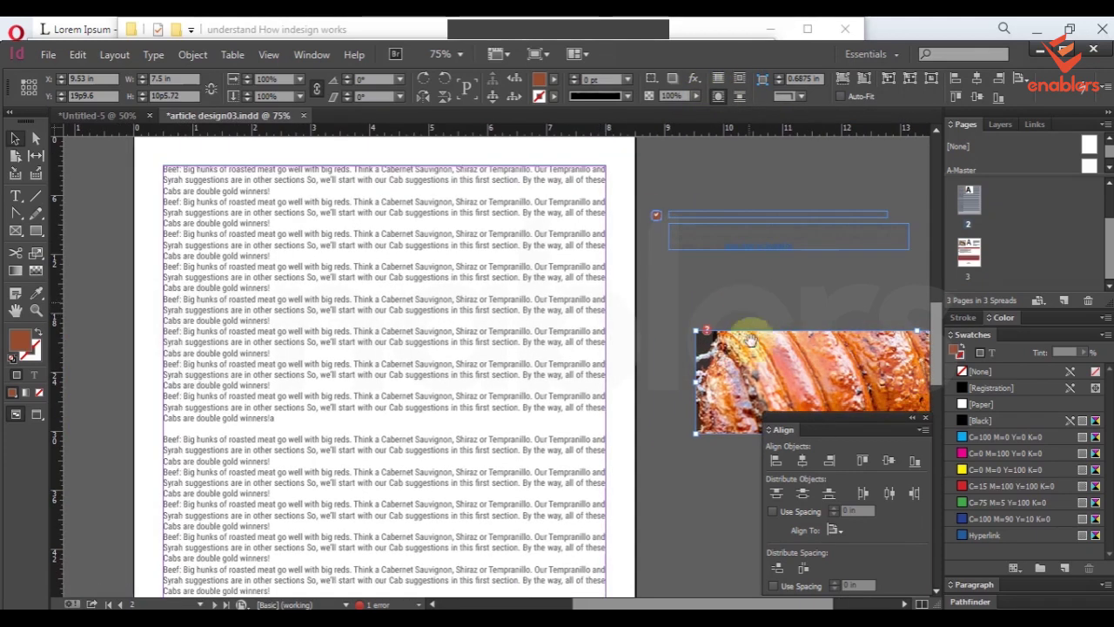
Move the beef picture onto the article text at the left margin, at about X 0.5 in, Y 5p1.6, and crop its frame to about 2.59 in wide.
{"action": "left_click_drag", "start_coordinate": [832, 370], "coordinate": [327, 226]}
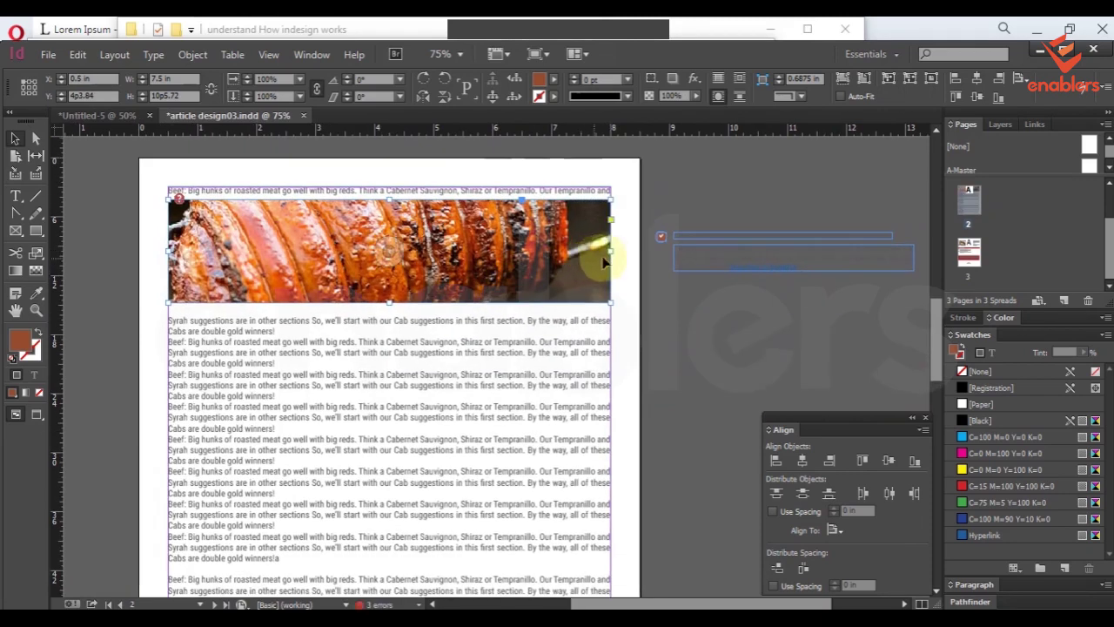
{"action": "left_click_drag", "start_coordinate": [611, 249], "coordinate": [272, 271]}
{"action": "left_click", "coordinate": [769, 321]}
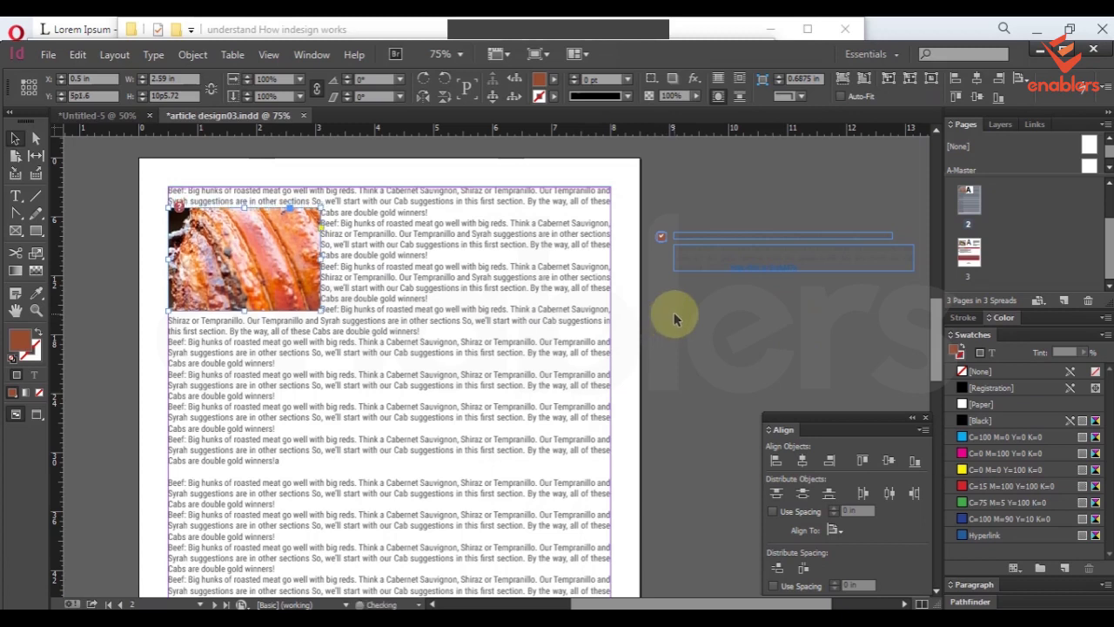
{"action": "left_click", "coordinate": [718, 341]}
Duplicate the cropped beef picture twice down the left margin and once into the lower text at about X 4.11 in, Y 44p10.56.
{"action": "left_click", "coordinate": [292, 292]}
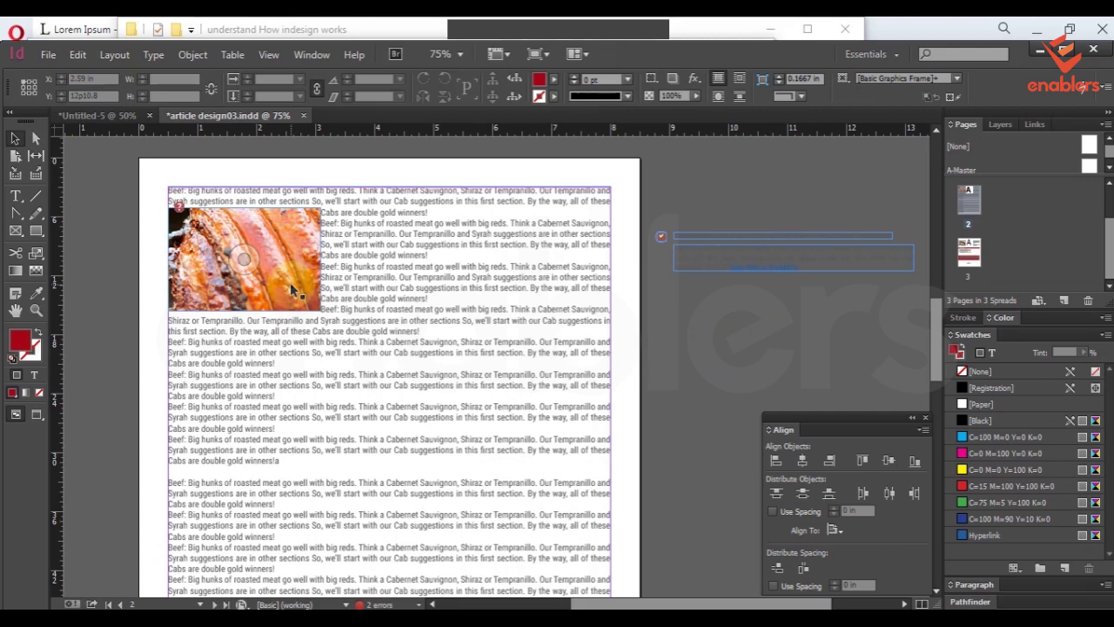
{"action": "scroll", "coordinate": [292, 290], "scroll_direction": "down", "scroll_amount": 3}
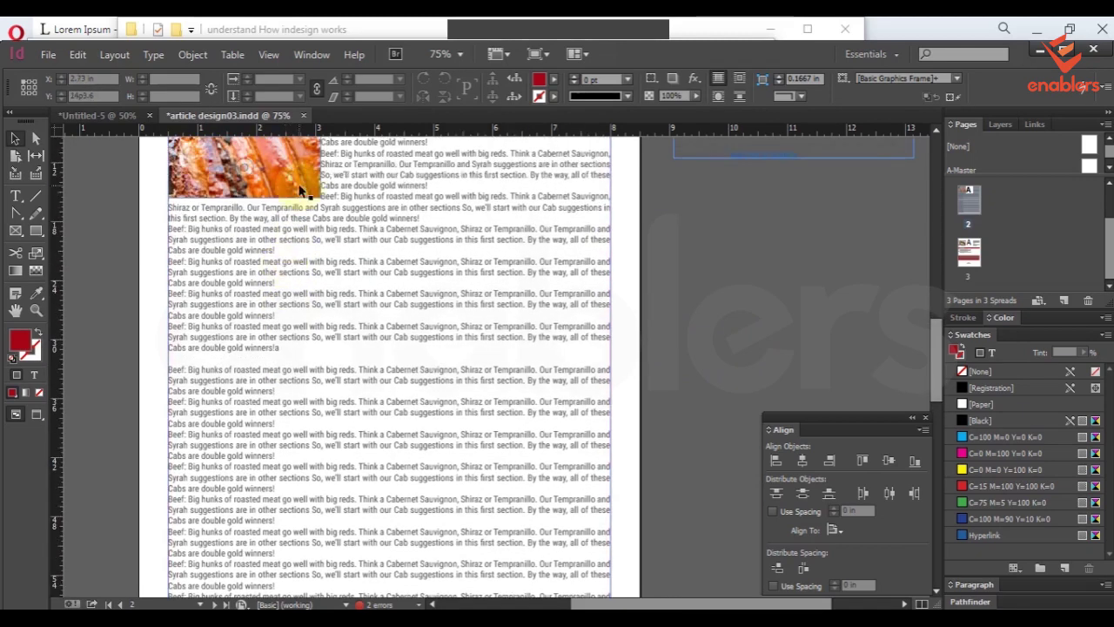
{"action": "left_click_drag", "start_coordinate": [300, 190], "coordinate": [557, 396]}
{"action": "key", "text": "ctrl+minus"}
{"action": "key", "text": "ctrl+minus"}
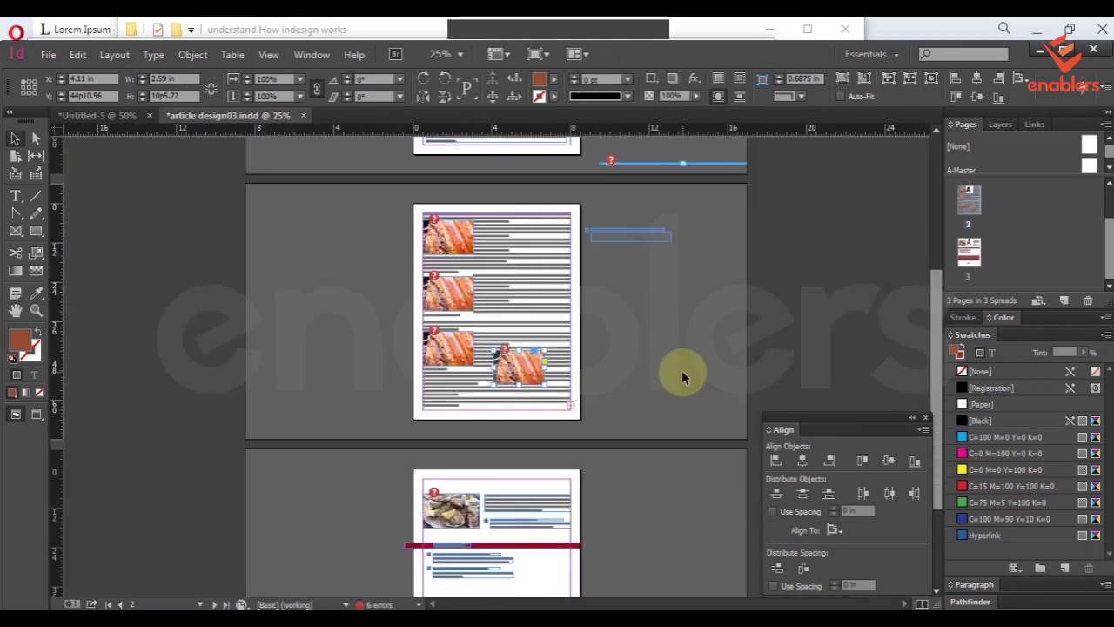
{"action": "key", "text": "ctrl+equal"}
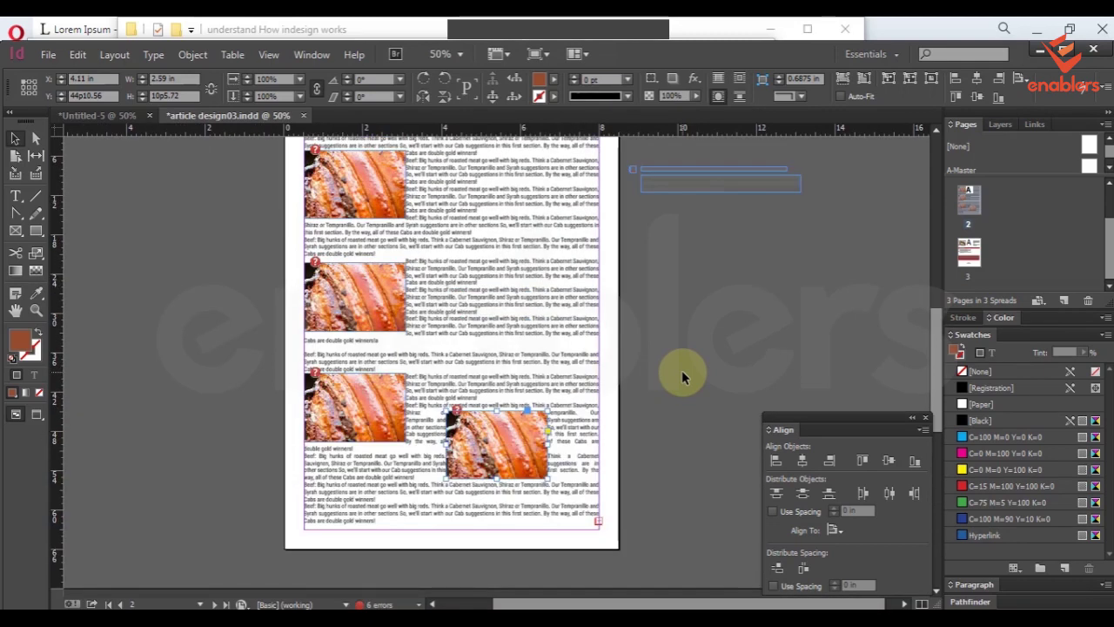
{"action": "key", "text": "ctrl+equal"}
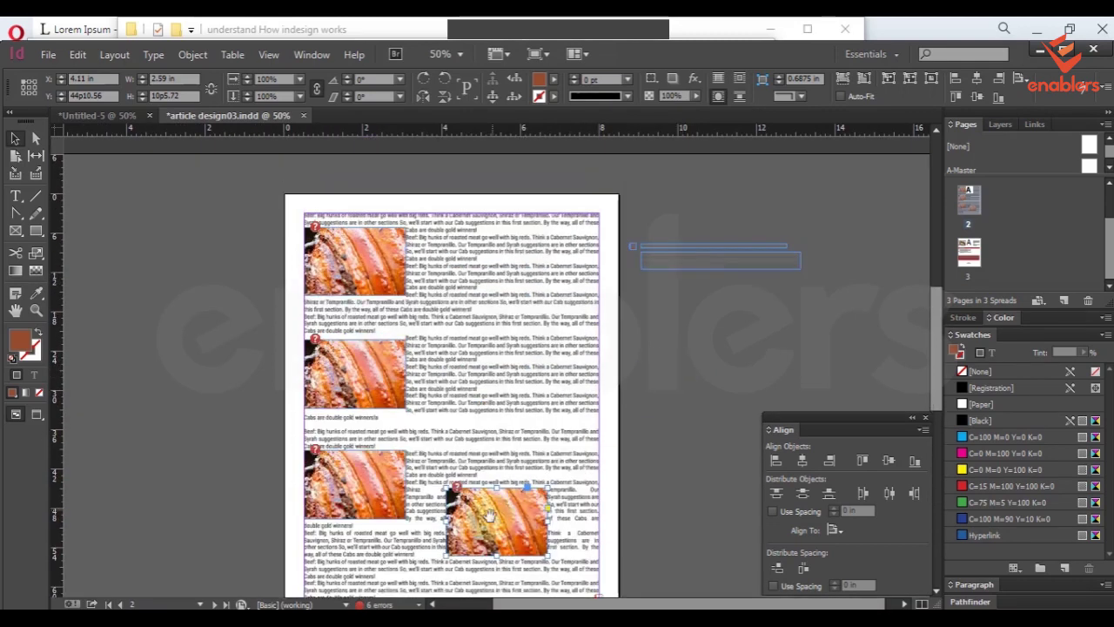
Delete the beef picture copy in the middle of the lower text, keeping the three along the left margin.
{"action": "scroll", "coordinate": [670, 357], "scroll_direction": "down", "scroll_amount": 3}
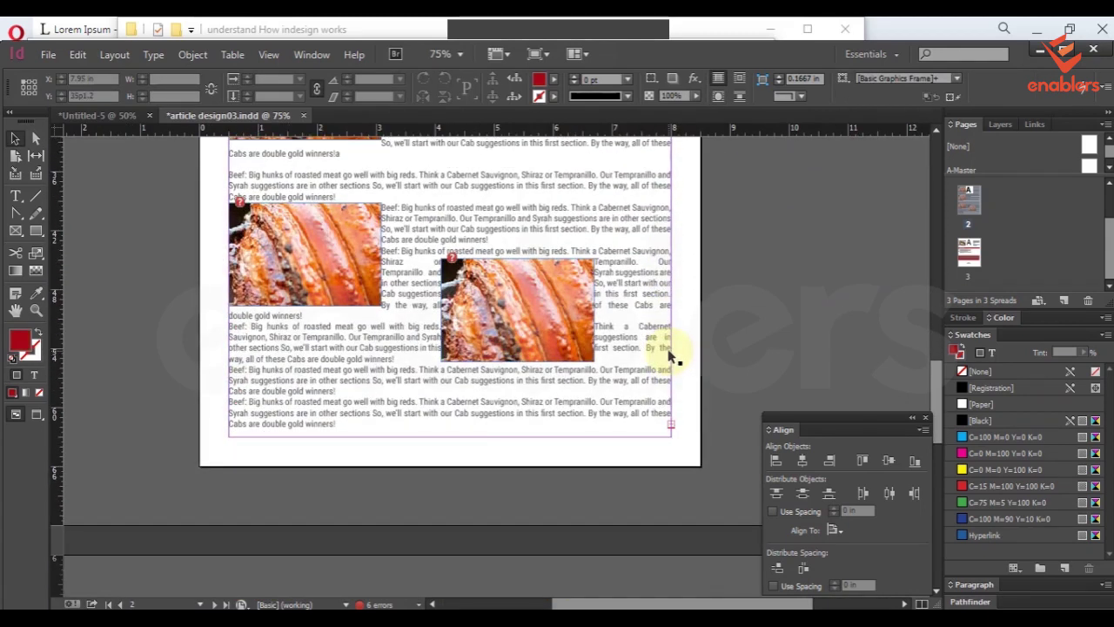
{"action": "key", "text": "Delete"}
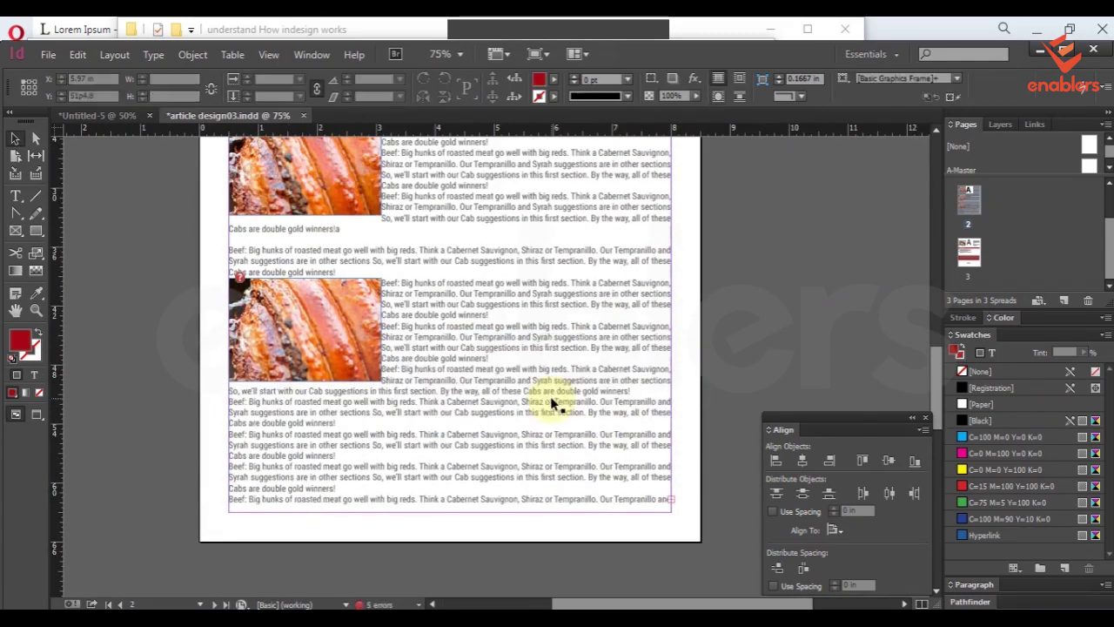
{"action": "scroll", "coordinate": [552, 401], "scroll_direction": "down", "scroll_amount": 10}
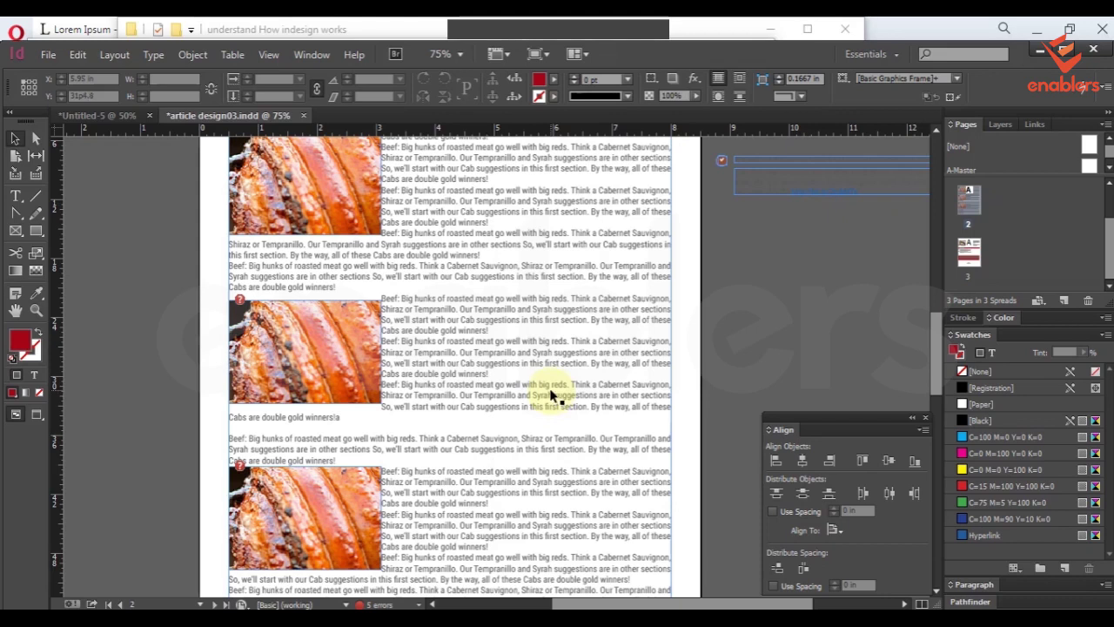
Replace the first paragraph of the article text on page 2 with "nsmnddjsdsdsjdhsjsd" and finish text editing.
{"action": "key", "text": "ctrl+="}
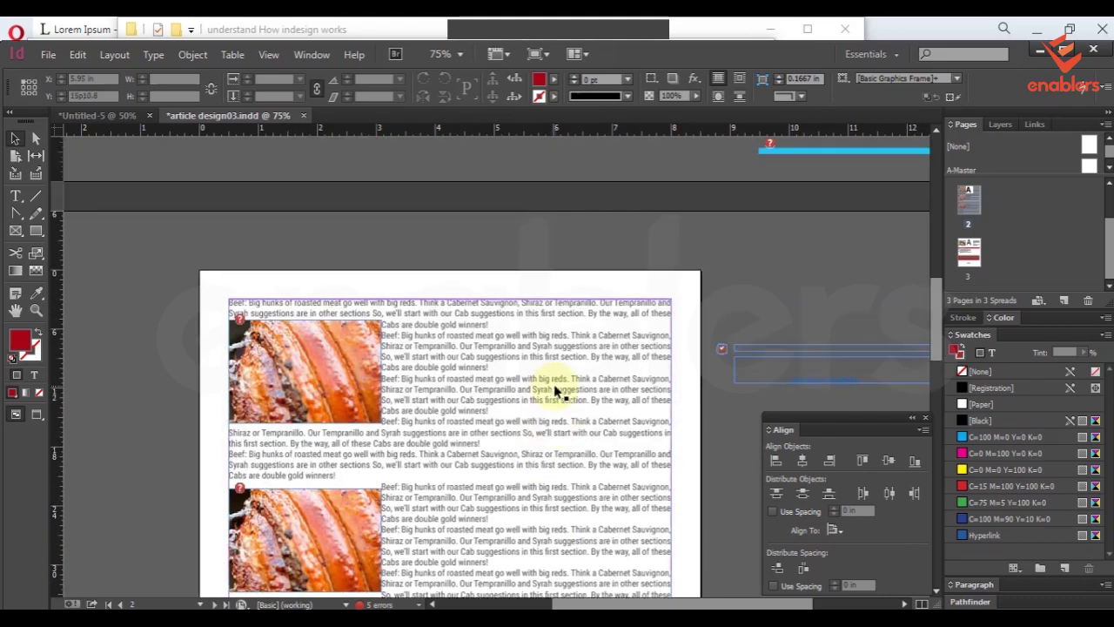
{"action": "key", "text": "t"}
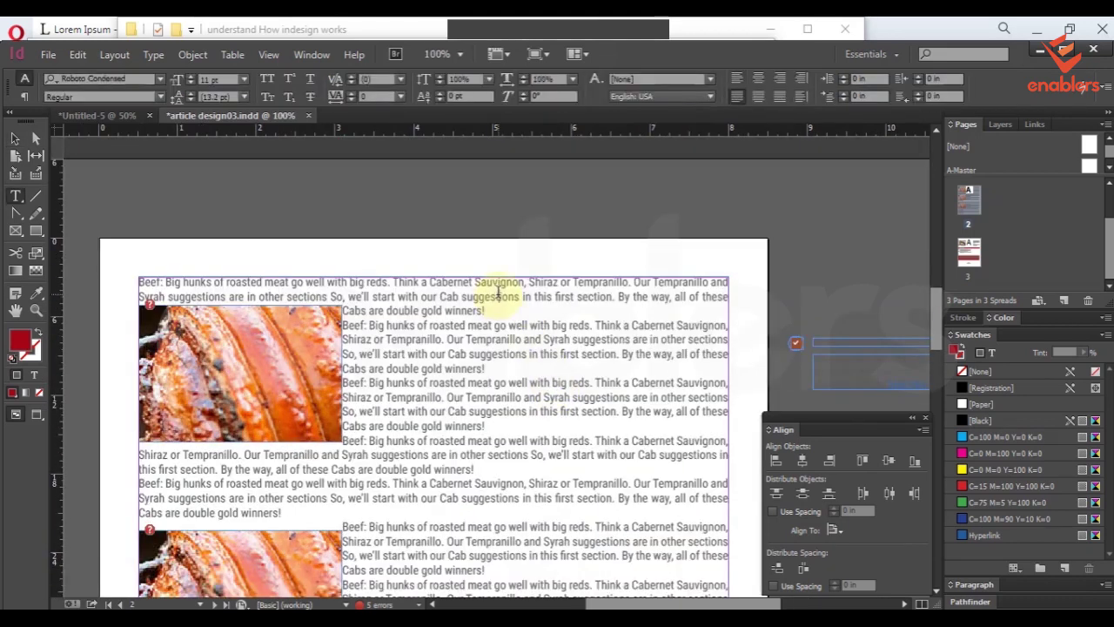
{"action": "left_click", "coordinate": [498, 291]}
{"action": "key", "text": "ctrl+a"}
{"action": "left_click", "coordinate": [499, 292]}
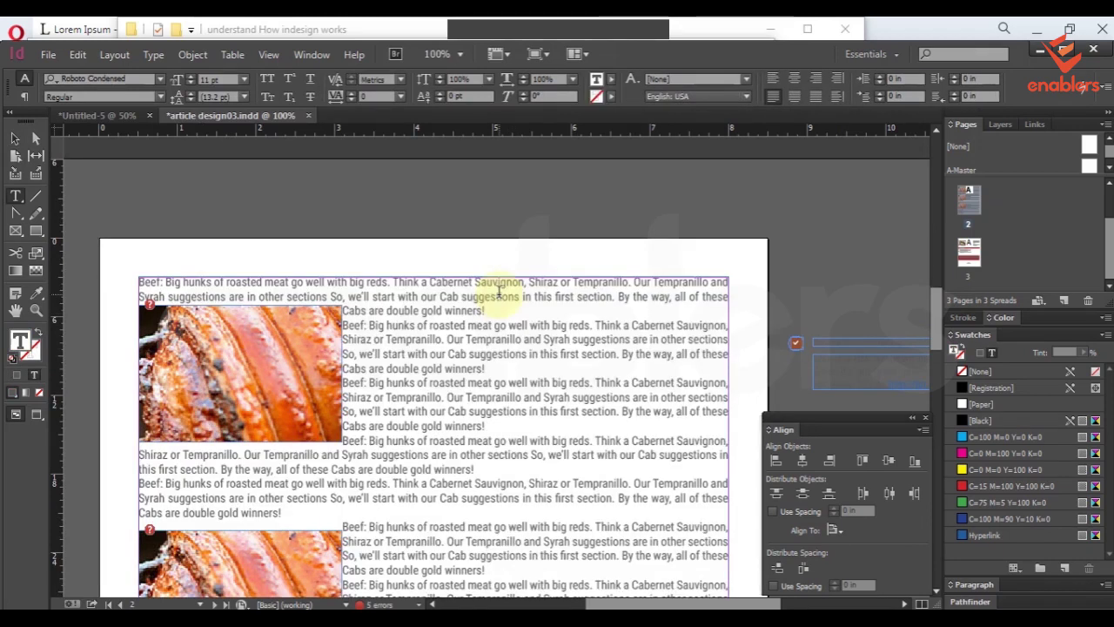
{"action": "left_click", "coordinate": [15, 140]}
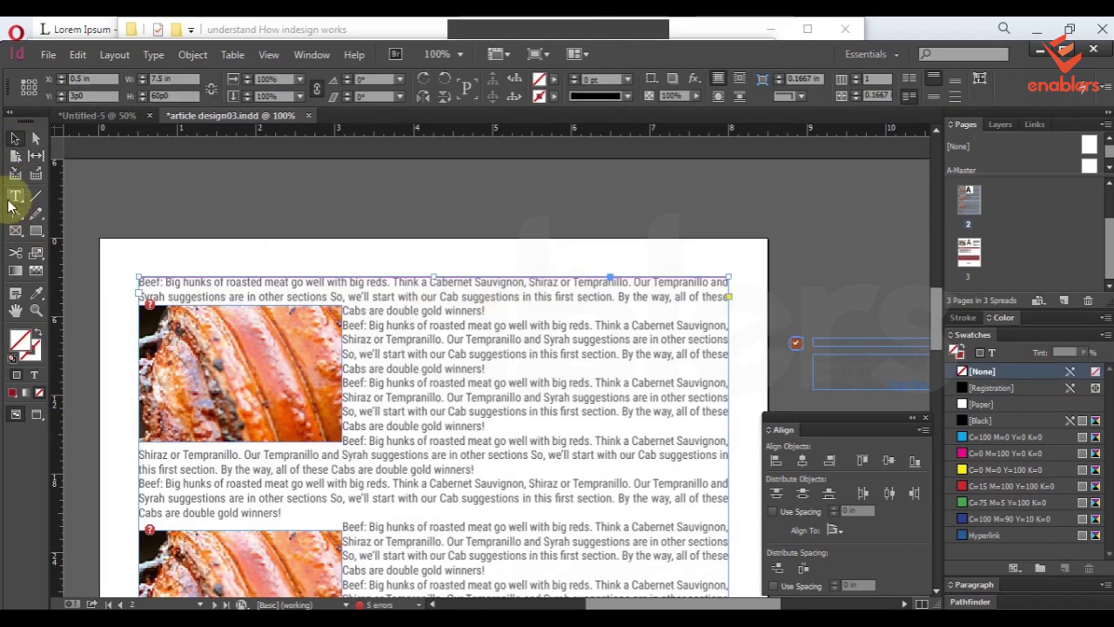
{"action": "left_click", "coordinate": [15, 197]}
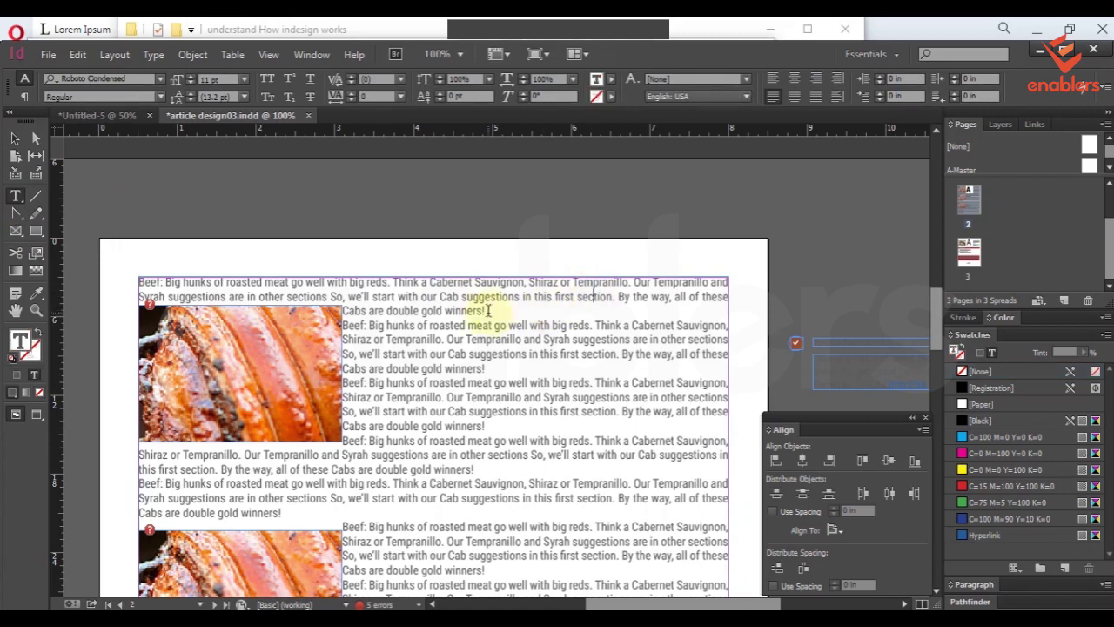
{"action": "left_click_drag", "start_coordinate": [488, 311], "coordinate": [120, 270]}
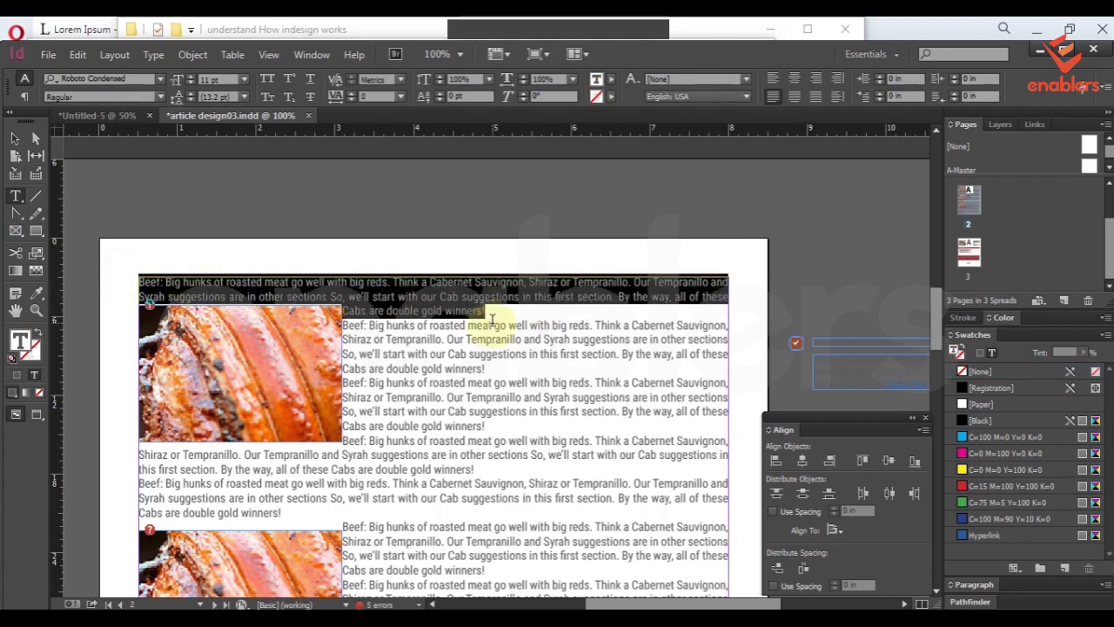
{"action": "type", "text": "nsmnddjsdsdsjdhsjsd"}
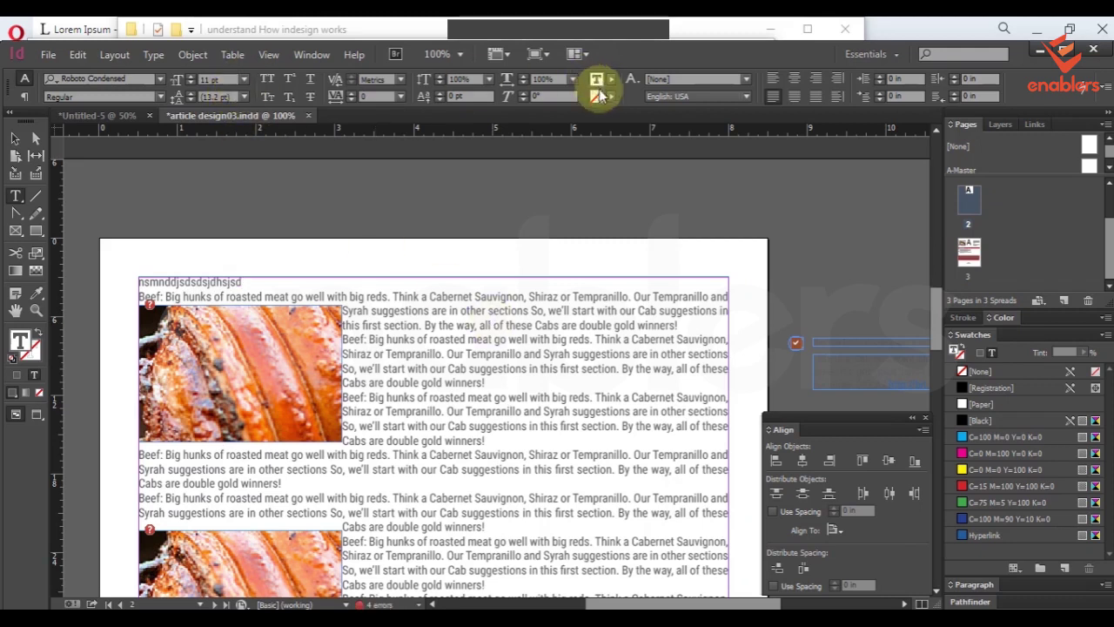
{"action": "left_click", "coordinate": [15, 138]}
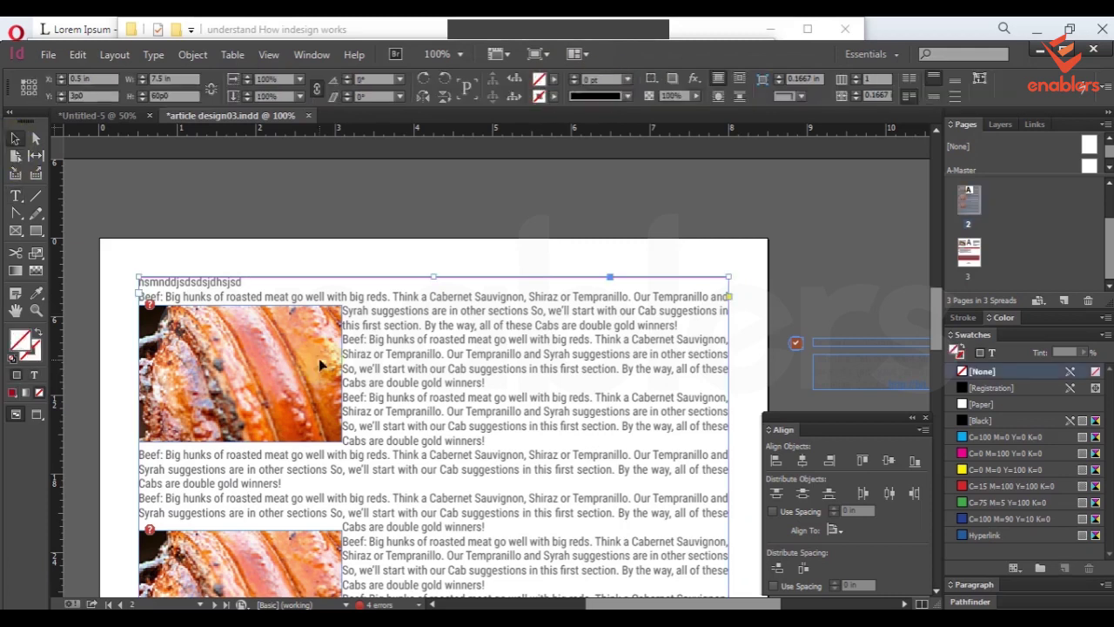